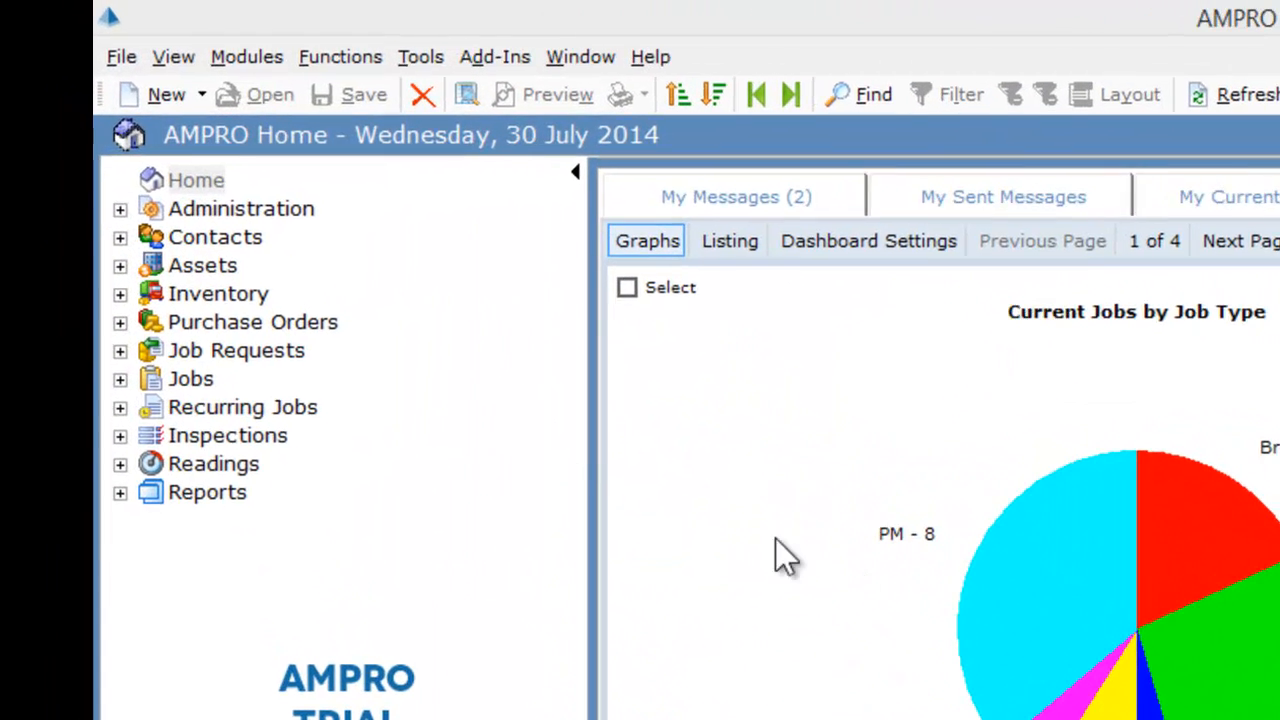
Step: Create a new recurring job with the description "12 Monthly Air Compressor Service"
click(110, 184)
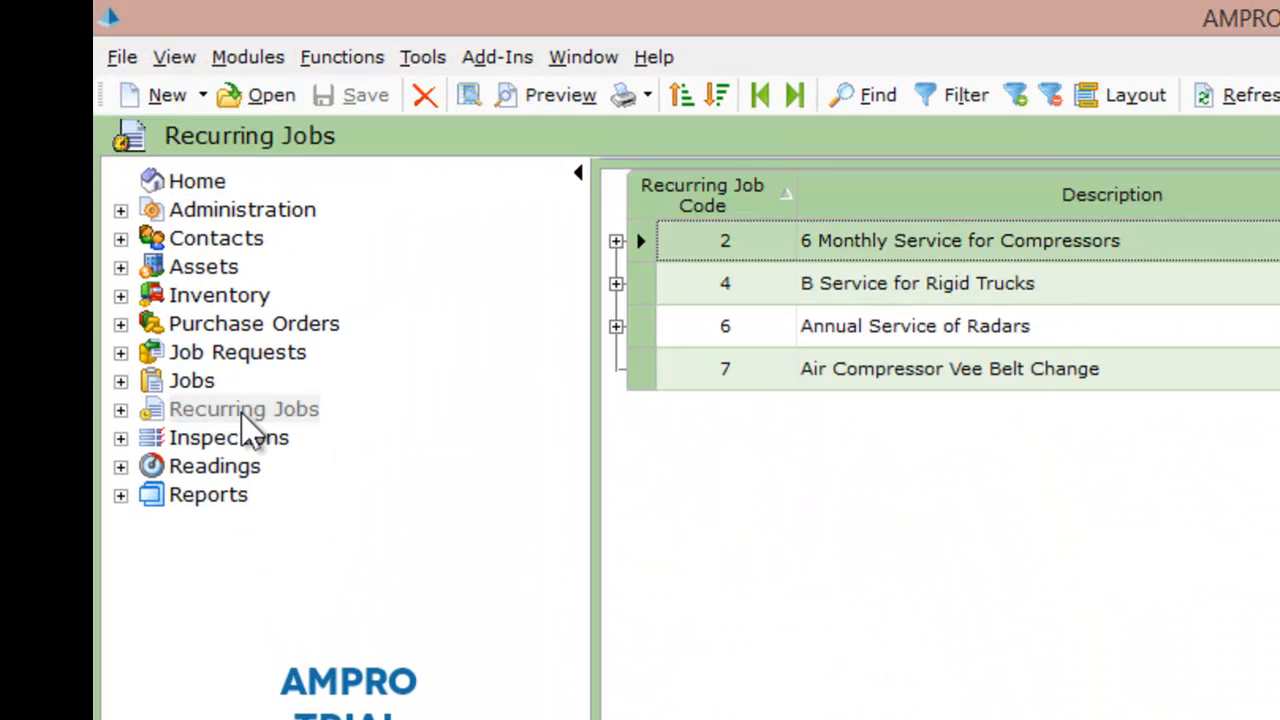
click(160, 95)
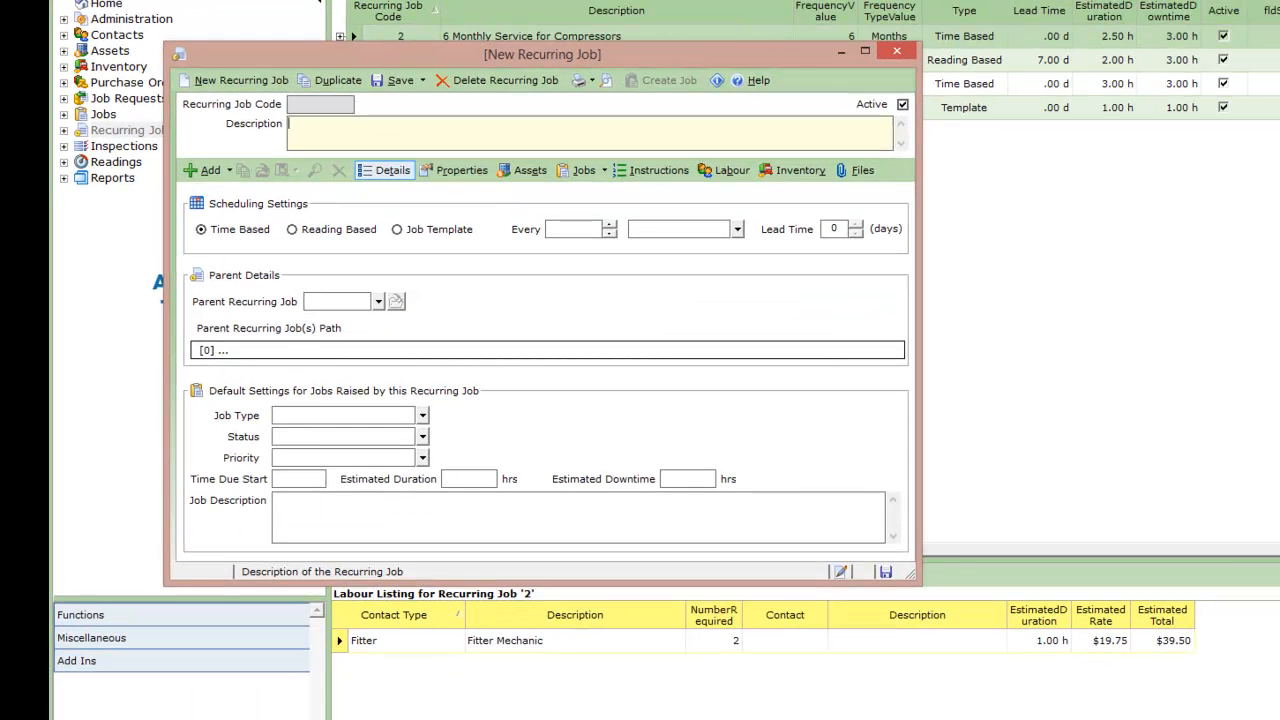
text(12 Monthly Air Compressor Service)
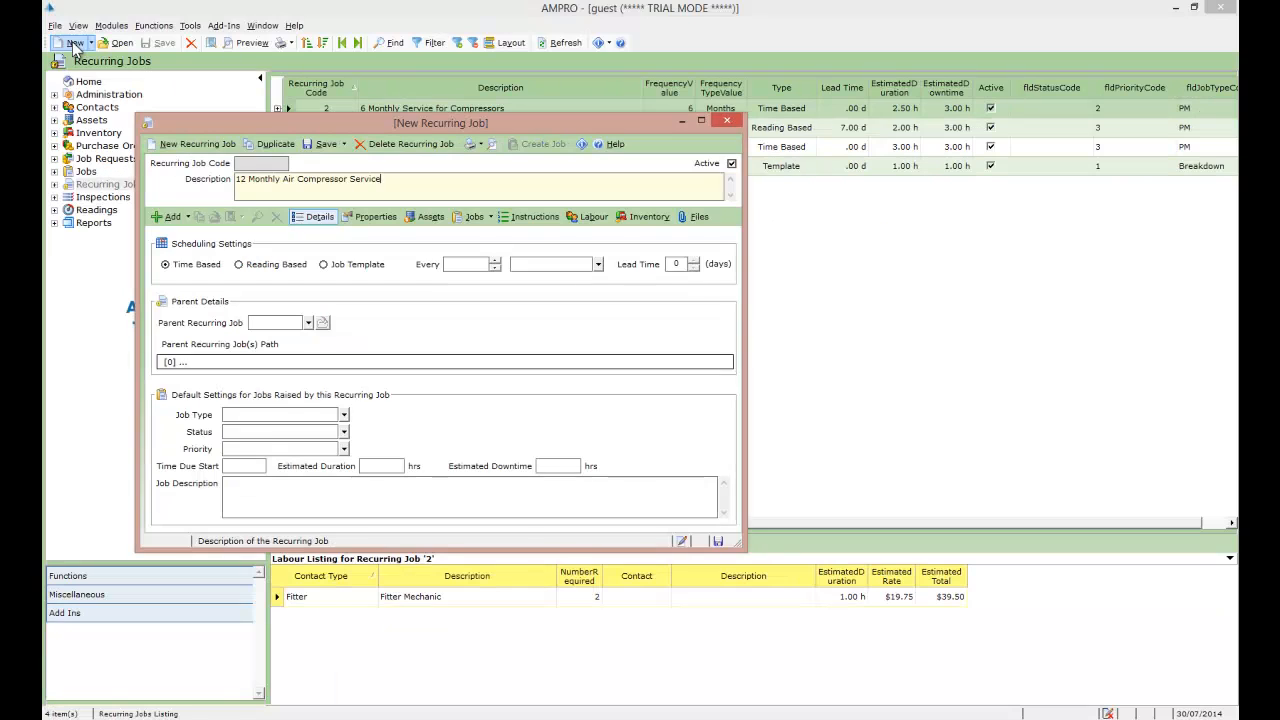
key(Tab)
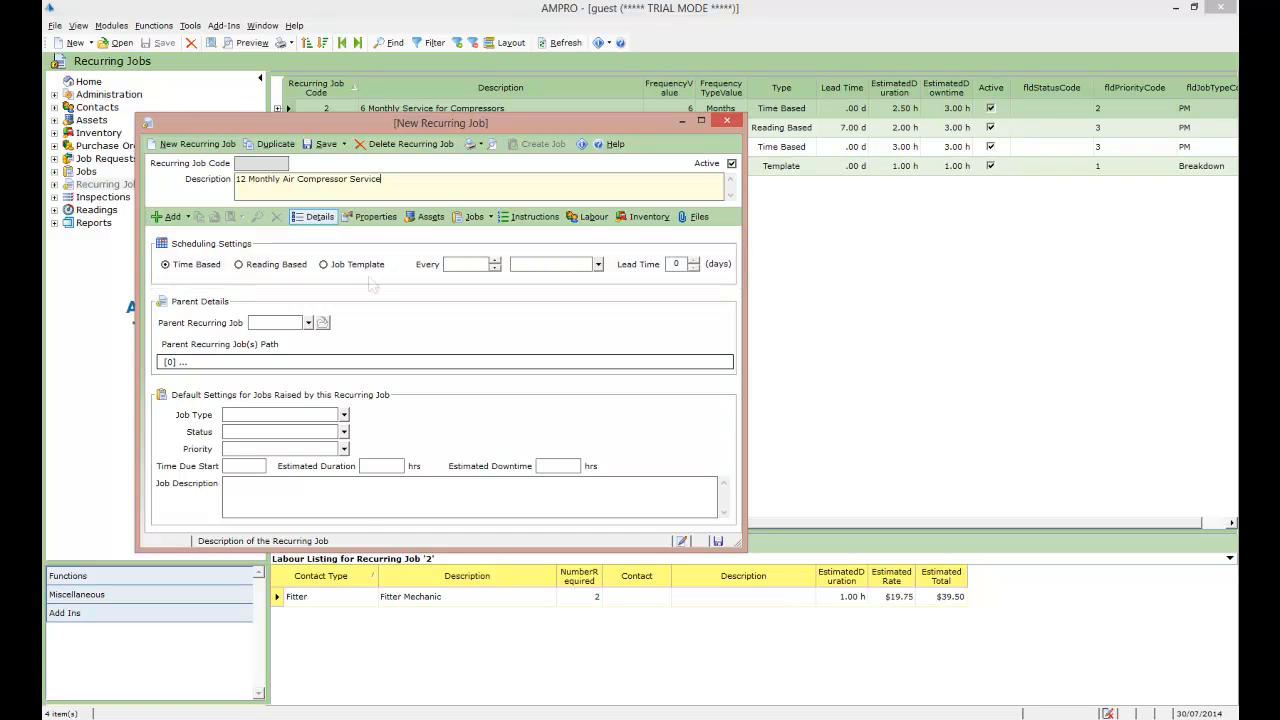
Step: Schedule the time-based recurring job to repeat every 12 months
click(478, 264)
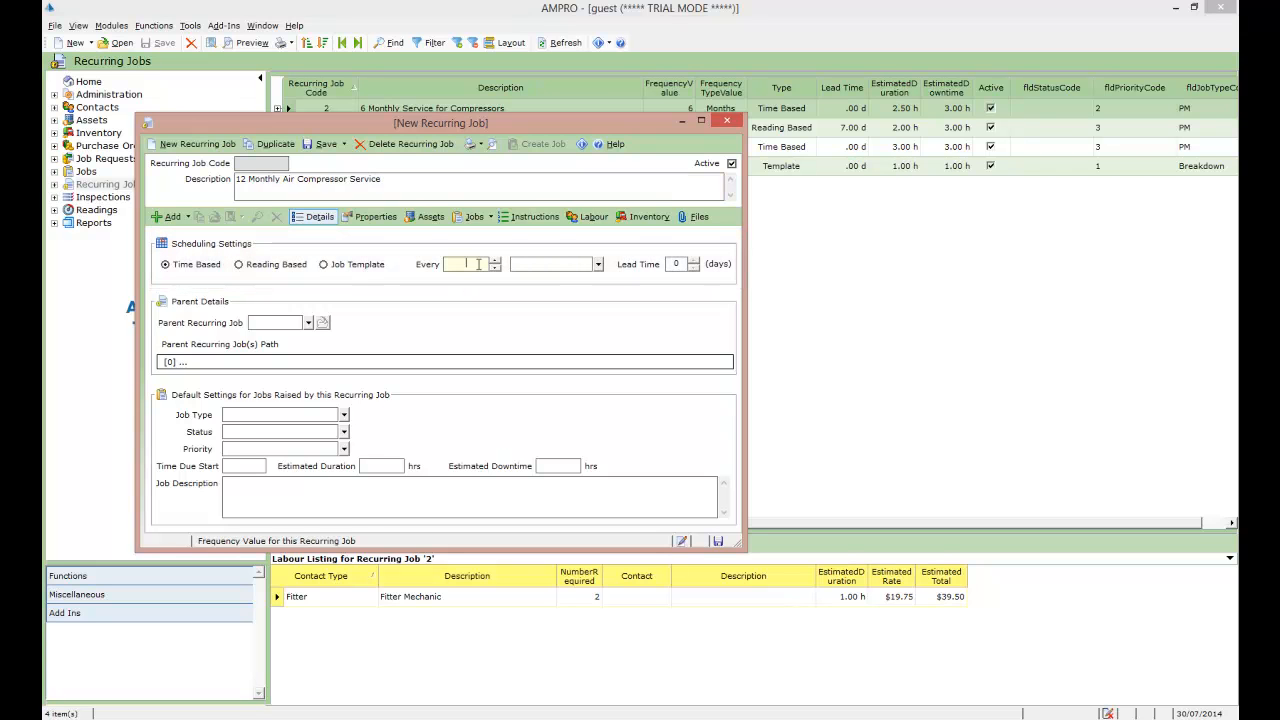
text(12)
click(599, 266)
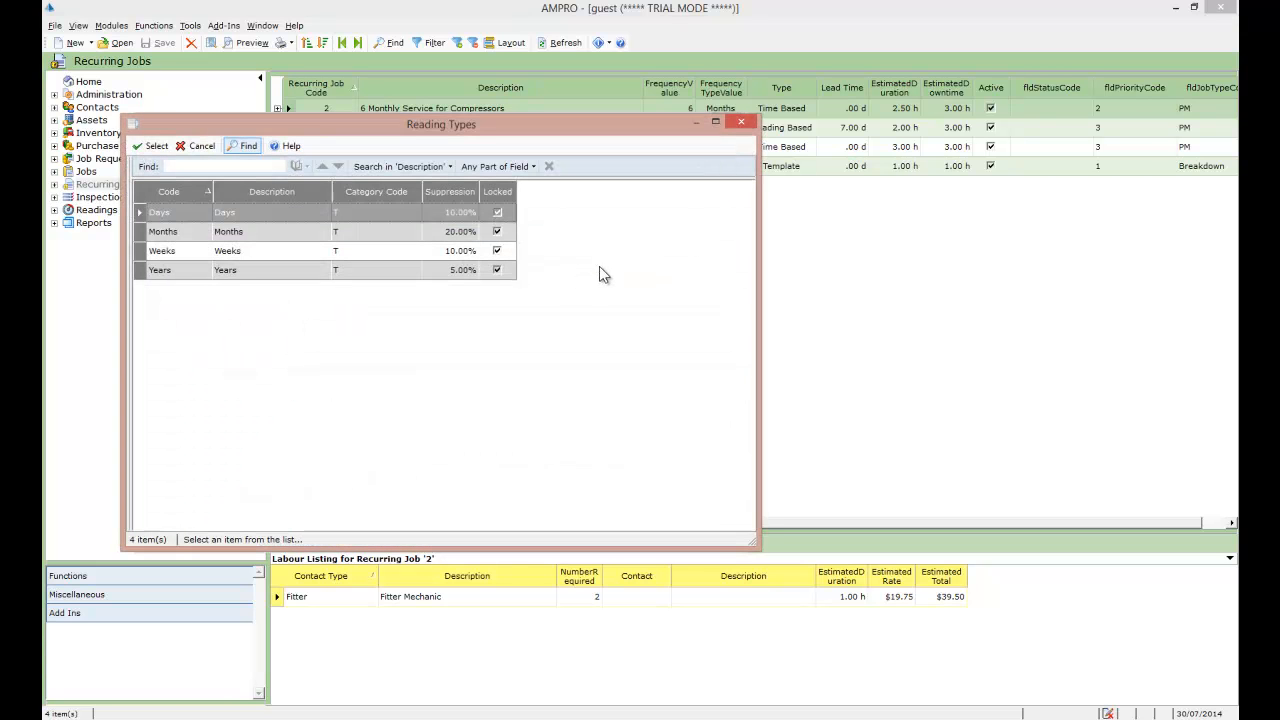
double_click(147, 234)
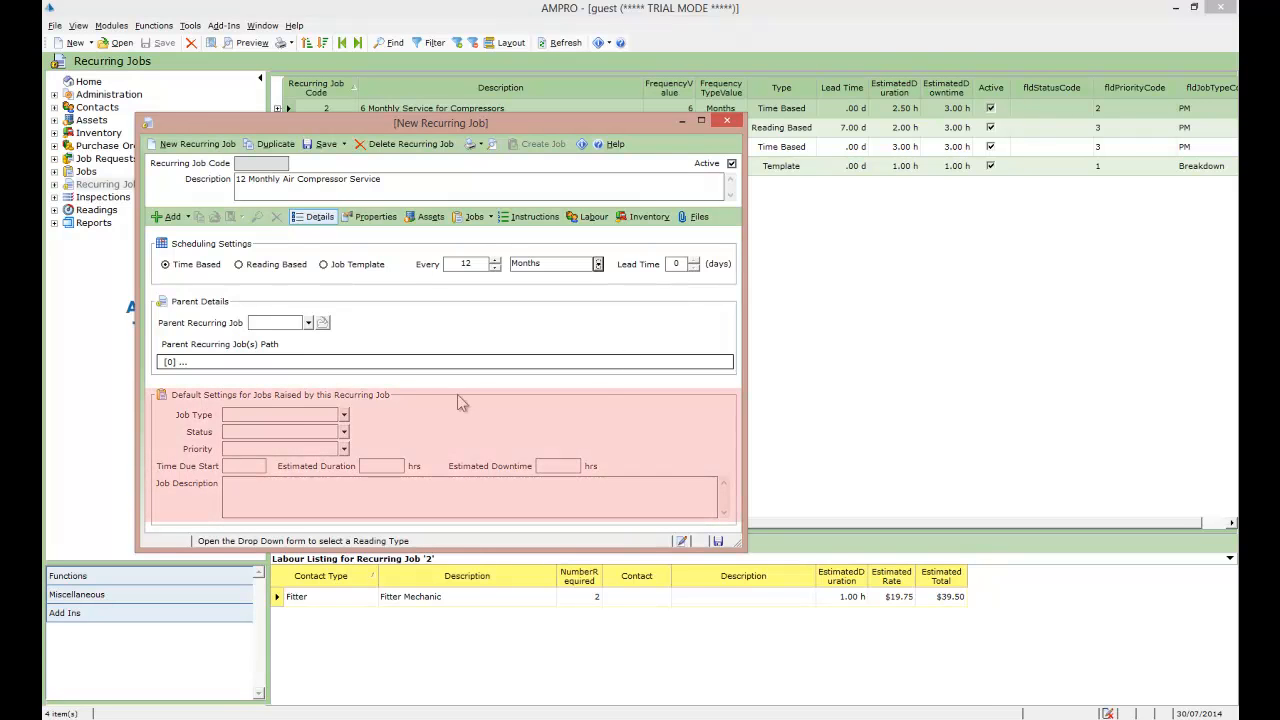
Step: Set the default job type to PM (Preventative Maintenance) and the priority to 3 (Within the next 7 Days)
click(343, 414)
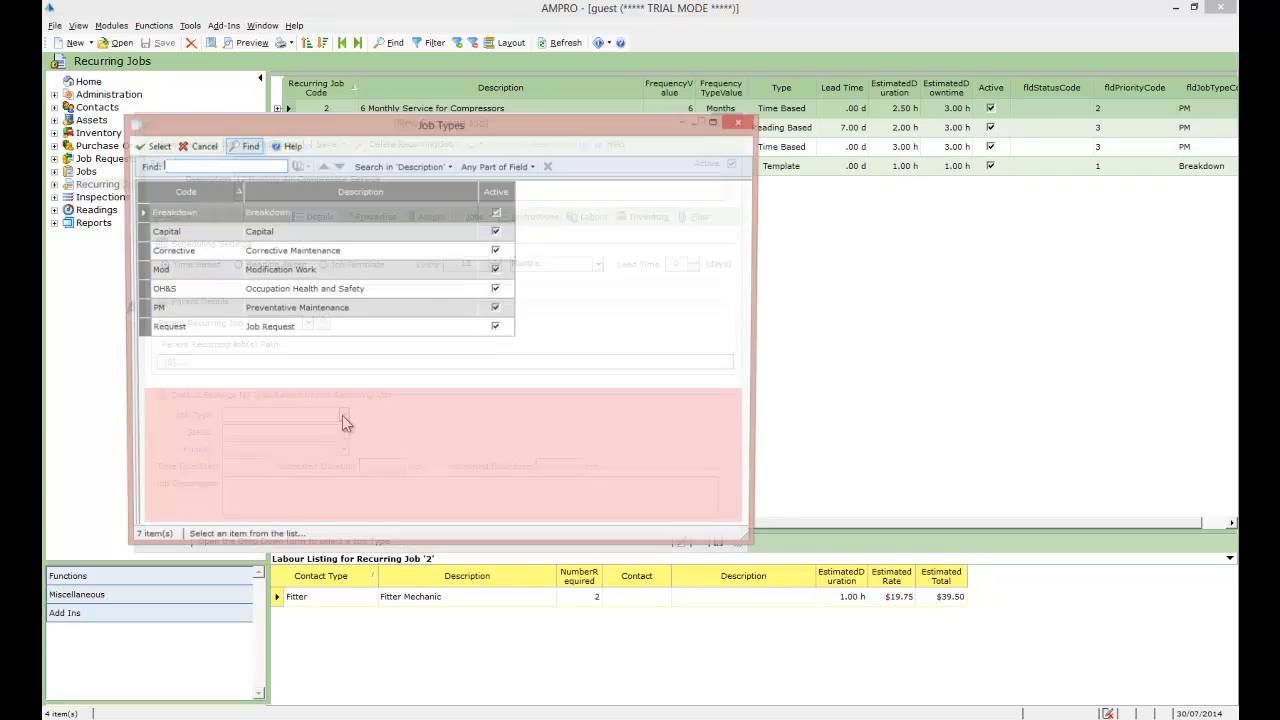
double_click(155, 309)
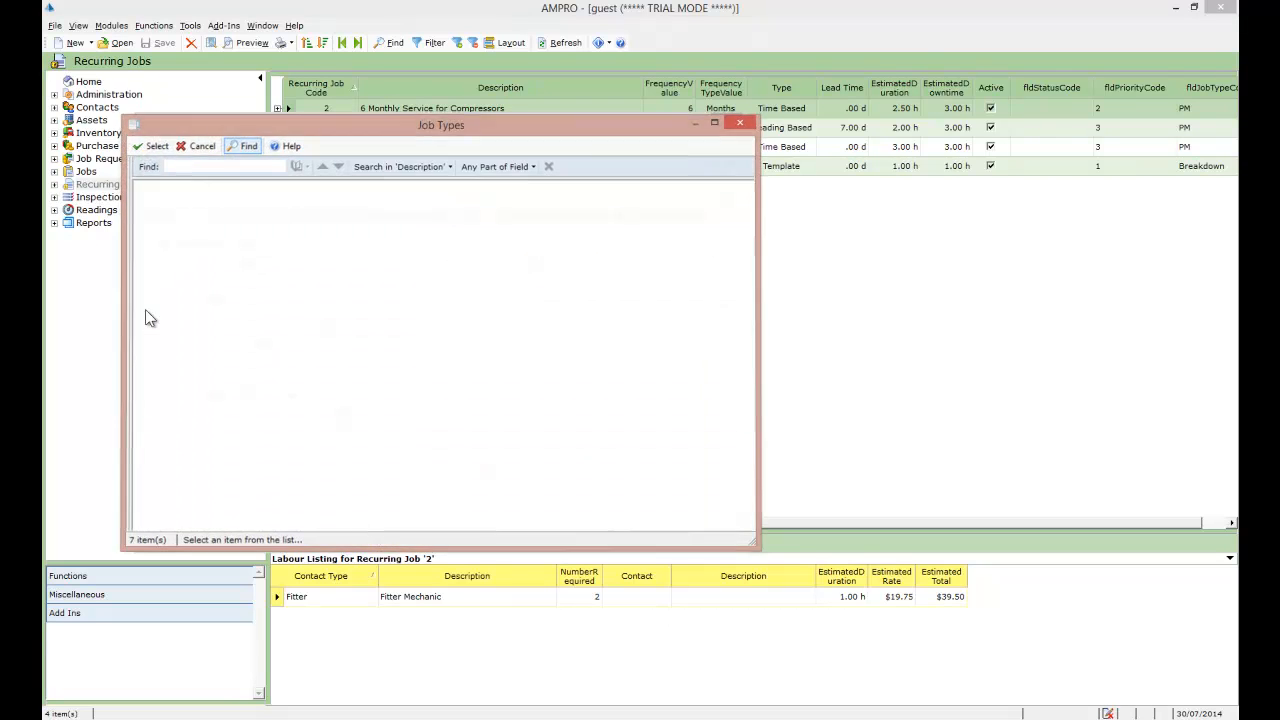
click(343, 449)
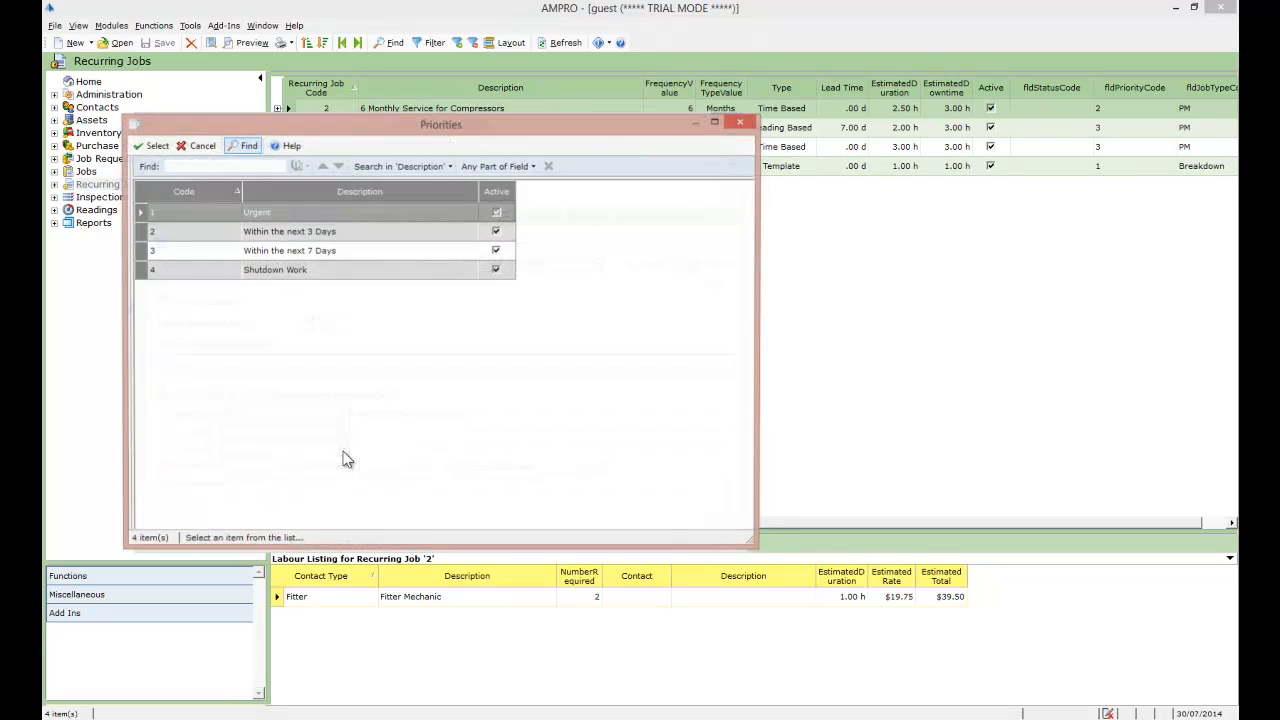
double_click(137, 251)
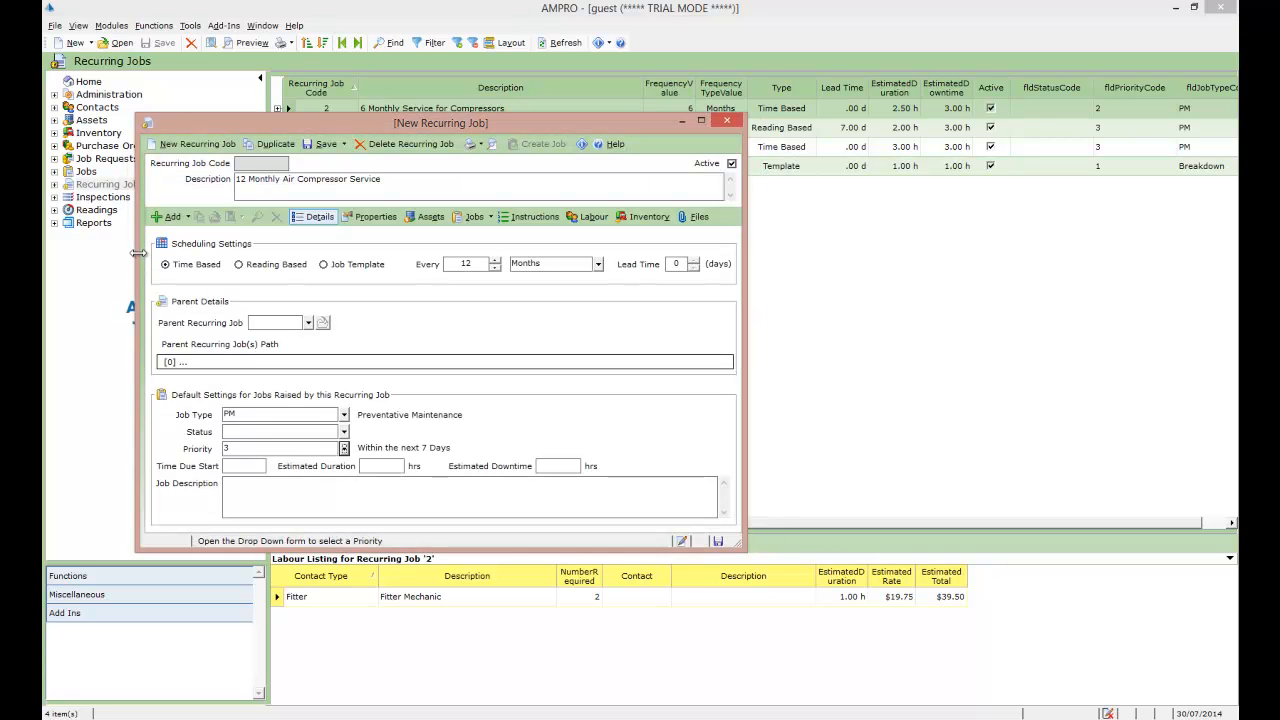
Step: Set the estimated duration to 2.5 hours and the estimated downtime to 3 hours
click(393, 467)
text(2.5)
key(Tab)
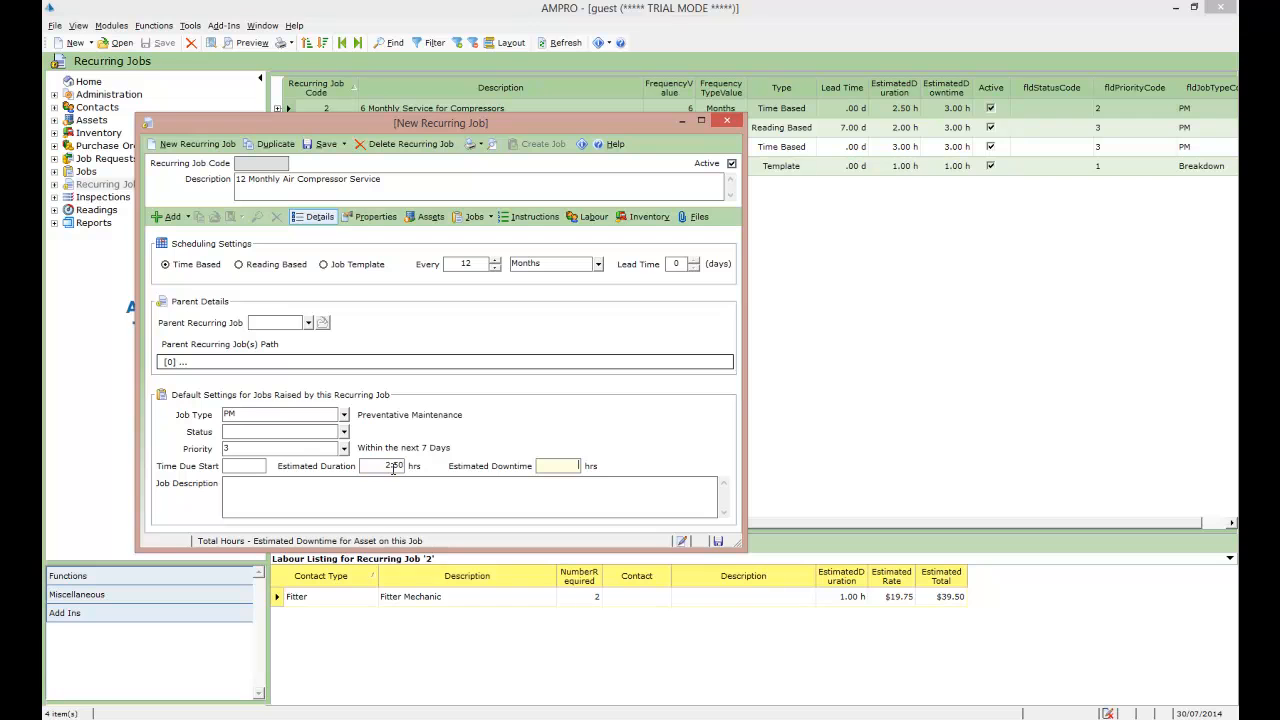
click(274, 500)
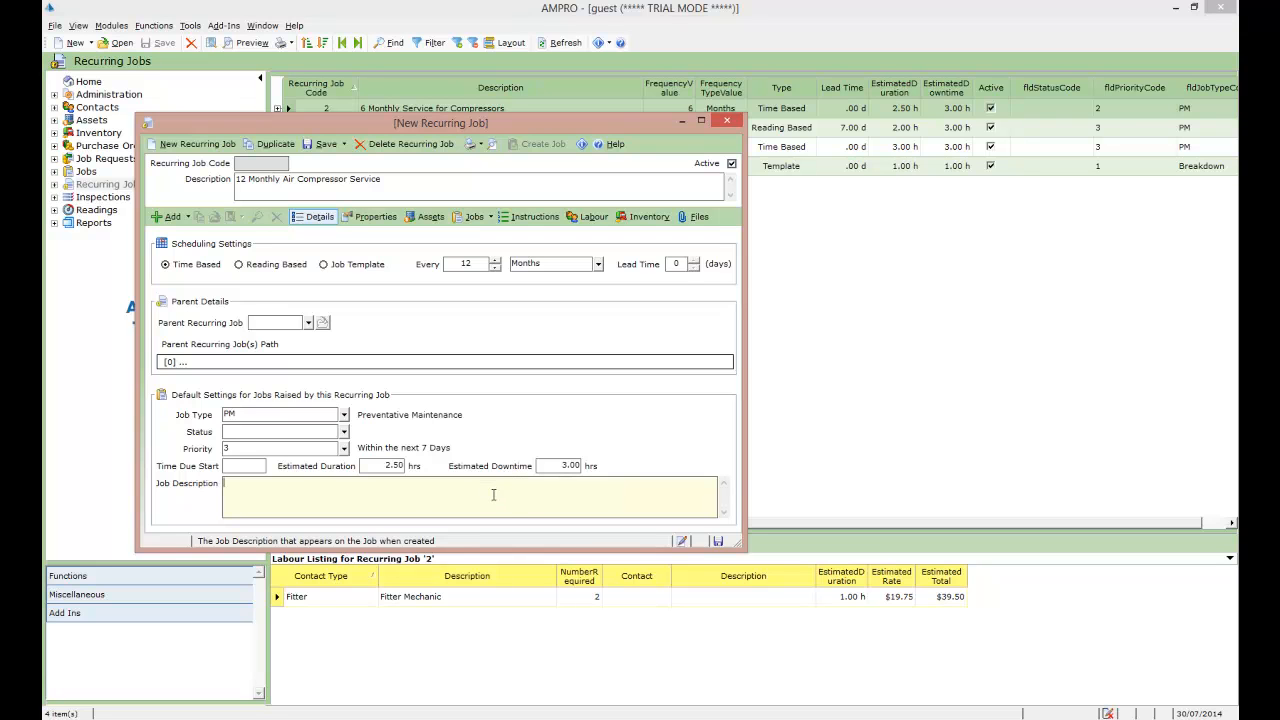
Step: Enter the job description "Carry out the 12 Monthly Air Compressor Service", reusing the recurring job's description text
click(244, 487)
click(411, 185)
key(ctrl+c)
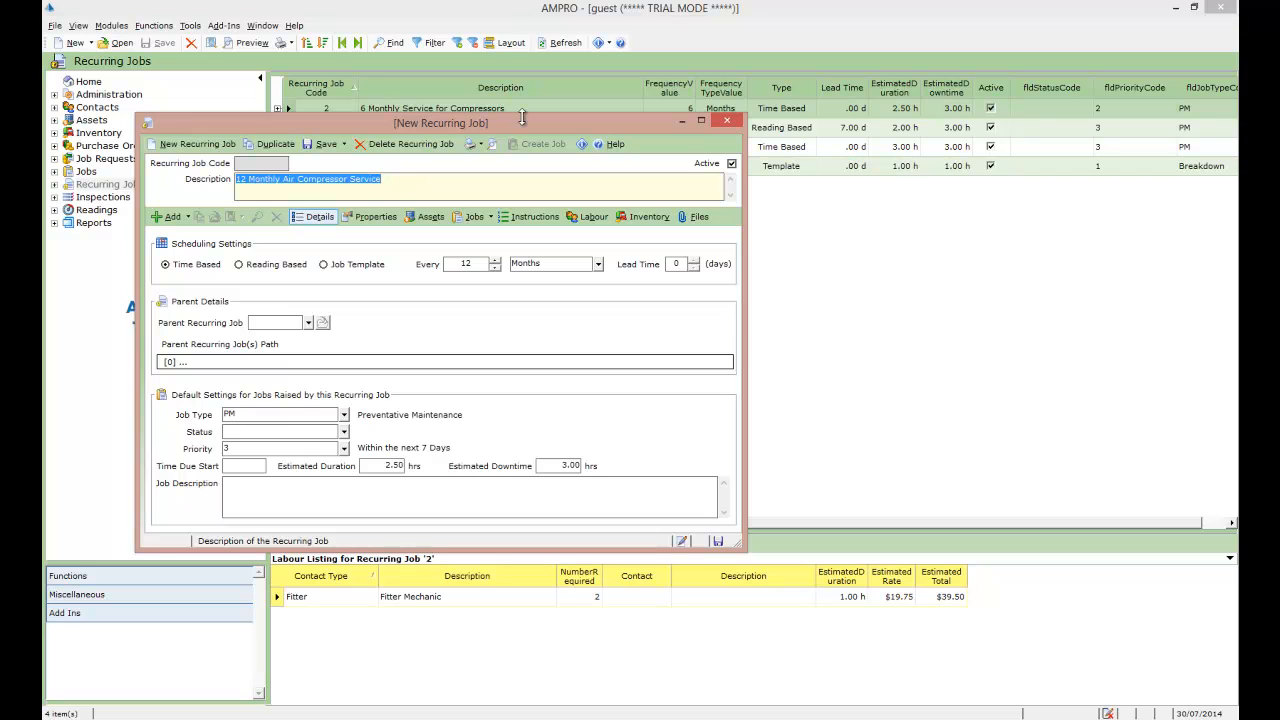
drag(521, 119, 543, 173)
click(354, 548)
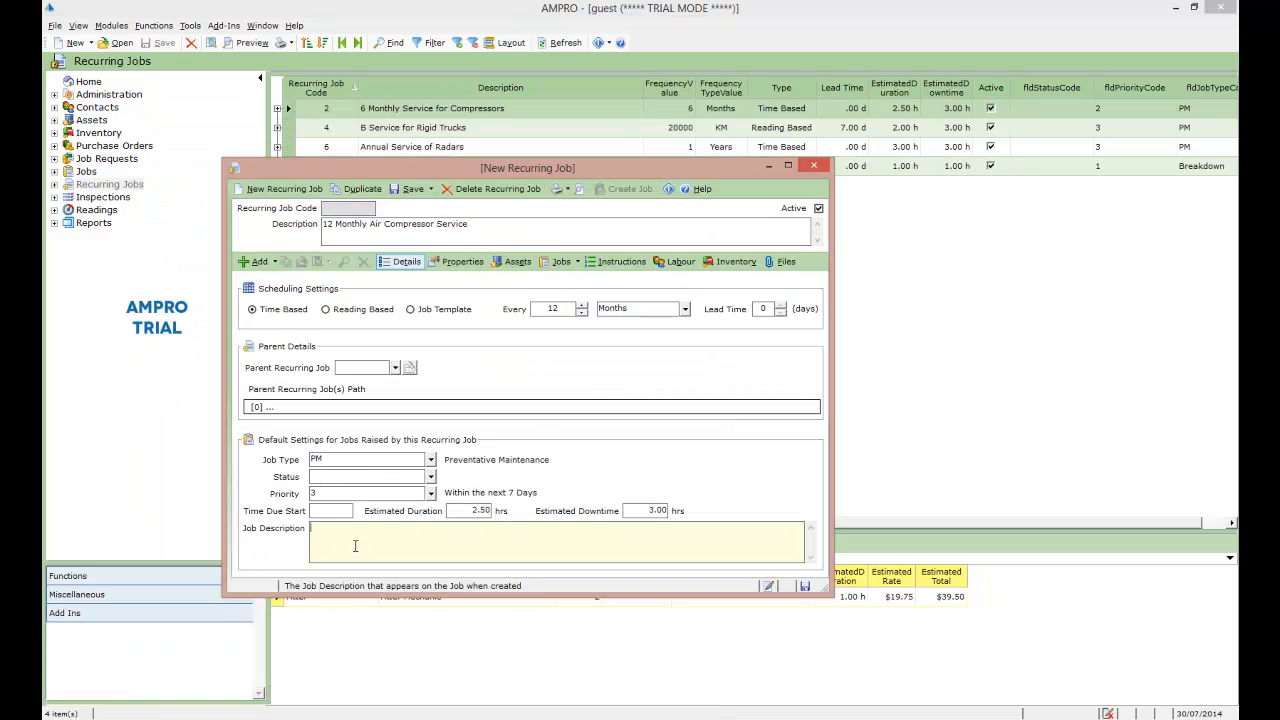
text(Carry out the)
key(ctrl+v)
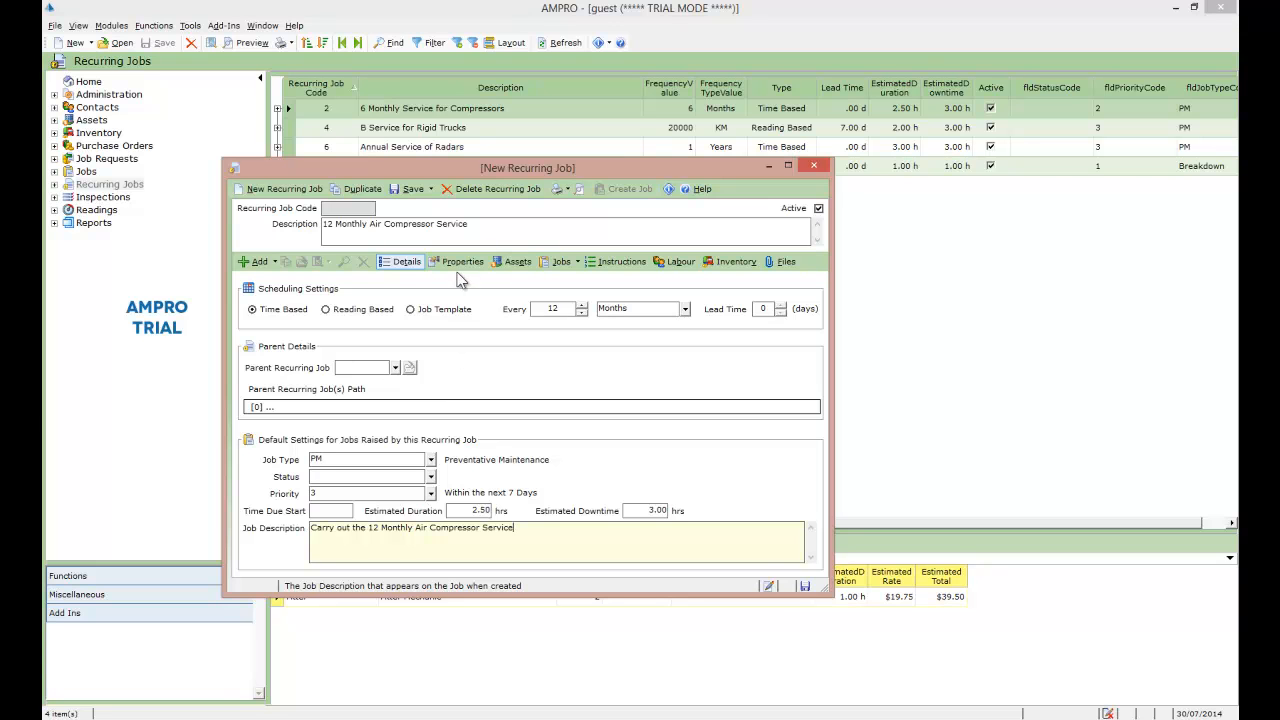
Step: Create an asset filter rule in the recurring job's properties where Asset Type Code equals Air Comp
click(514, 262)
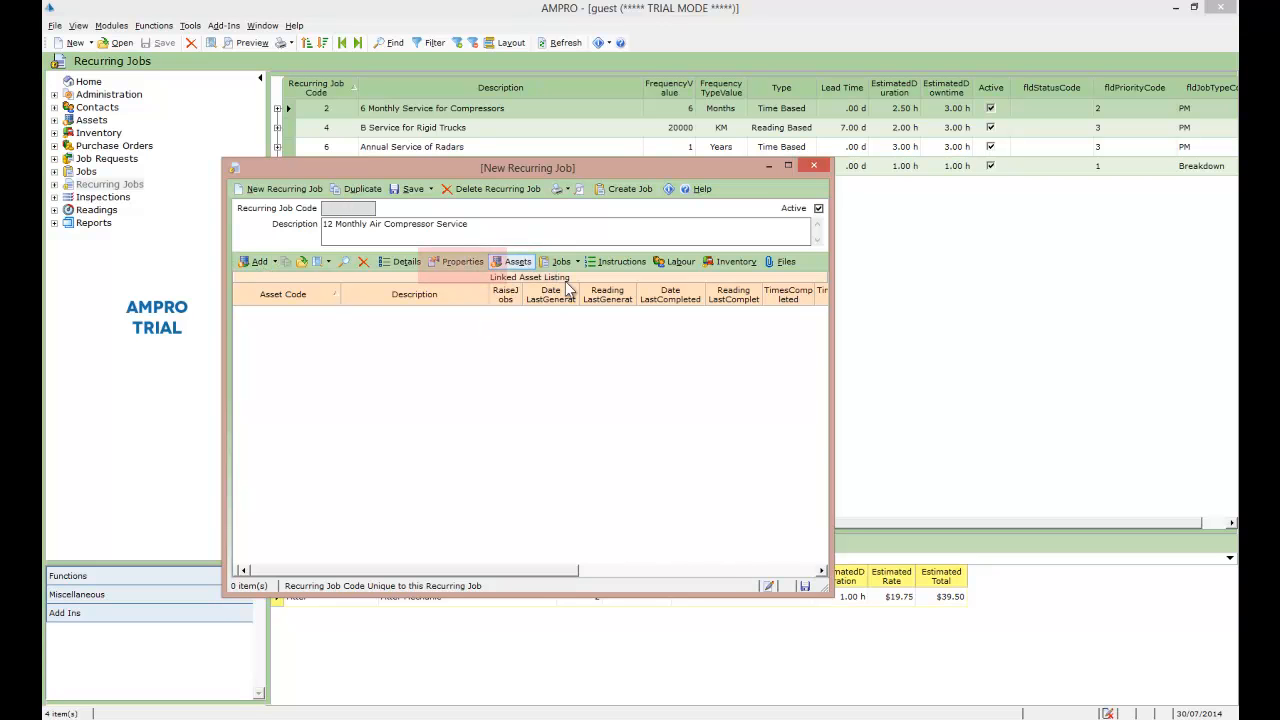
click(463, 264)
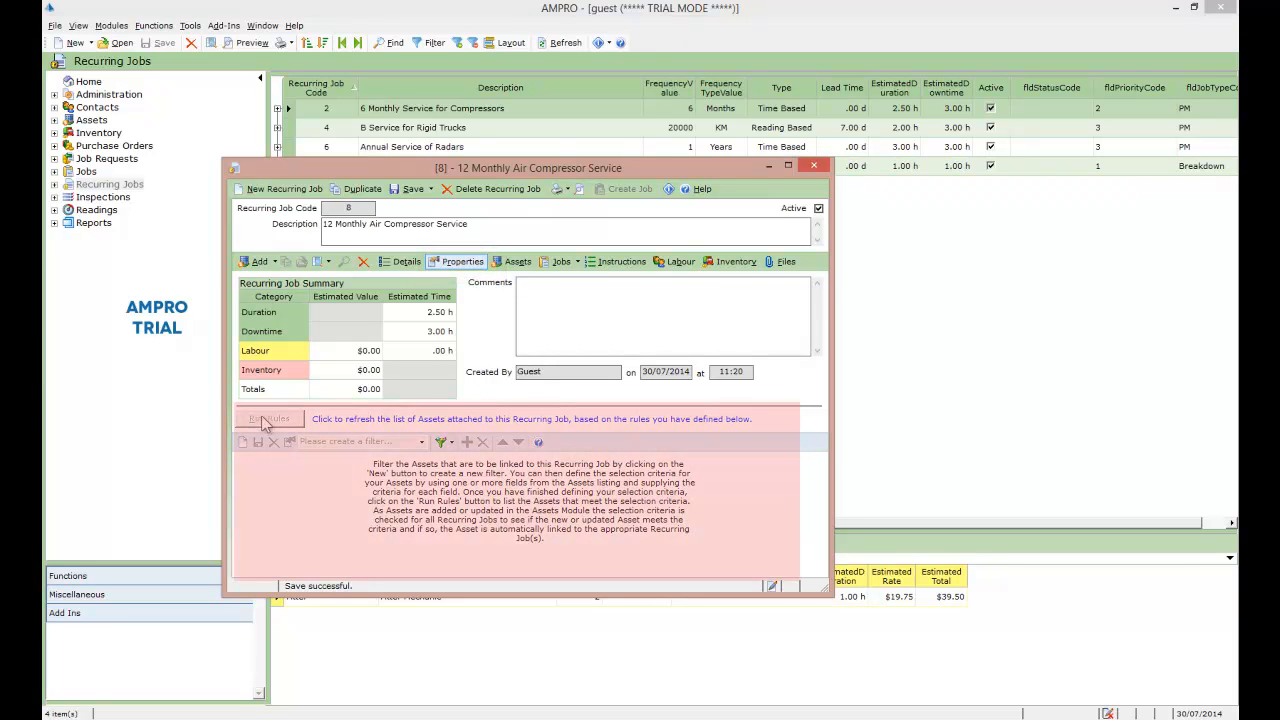
click(243, 443)
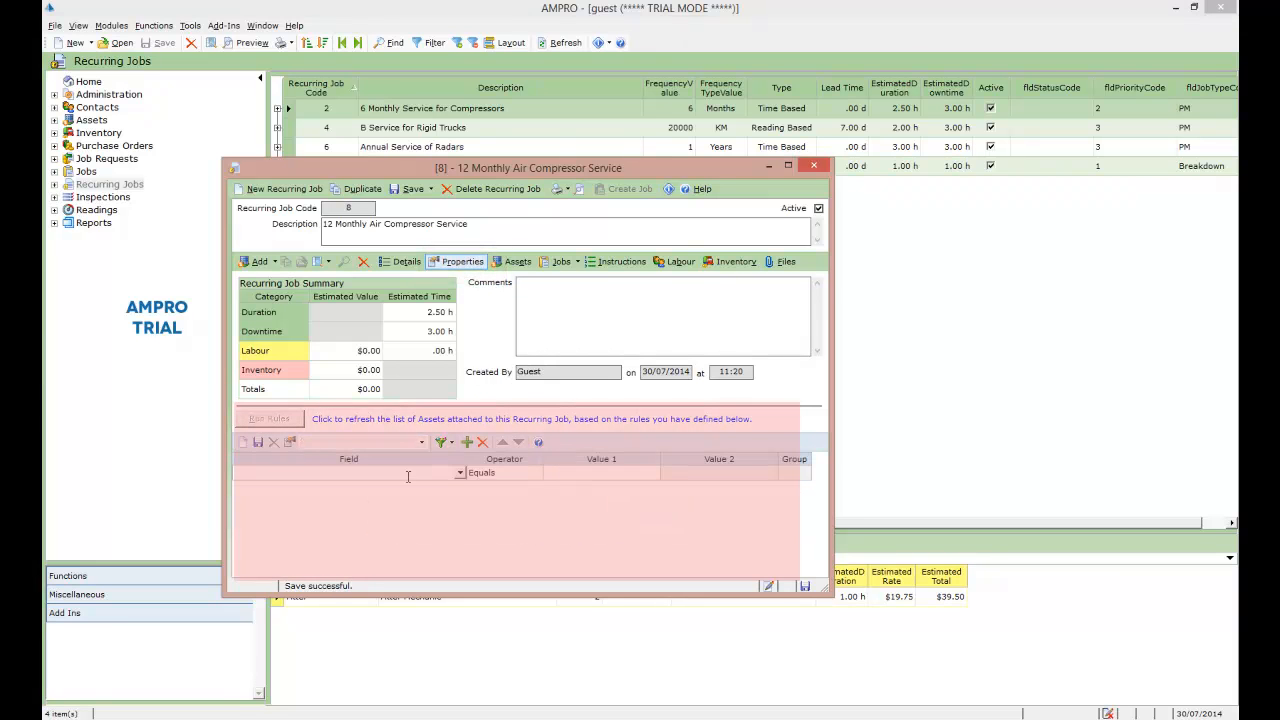
click(460, 473)
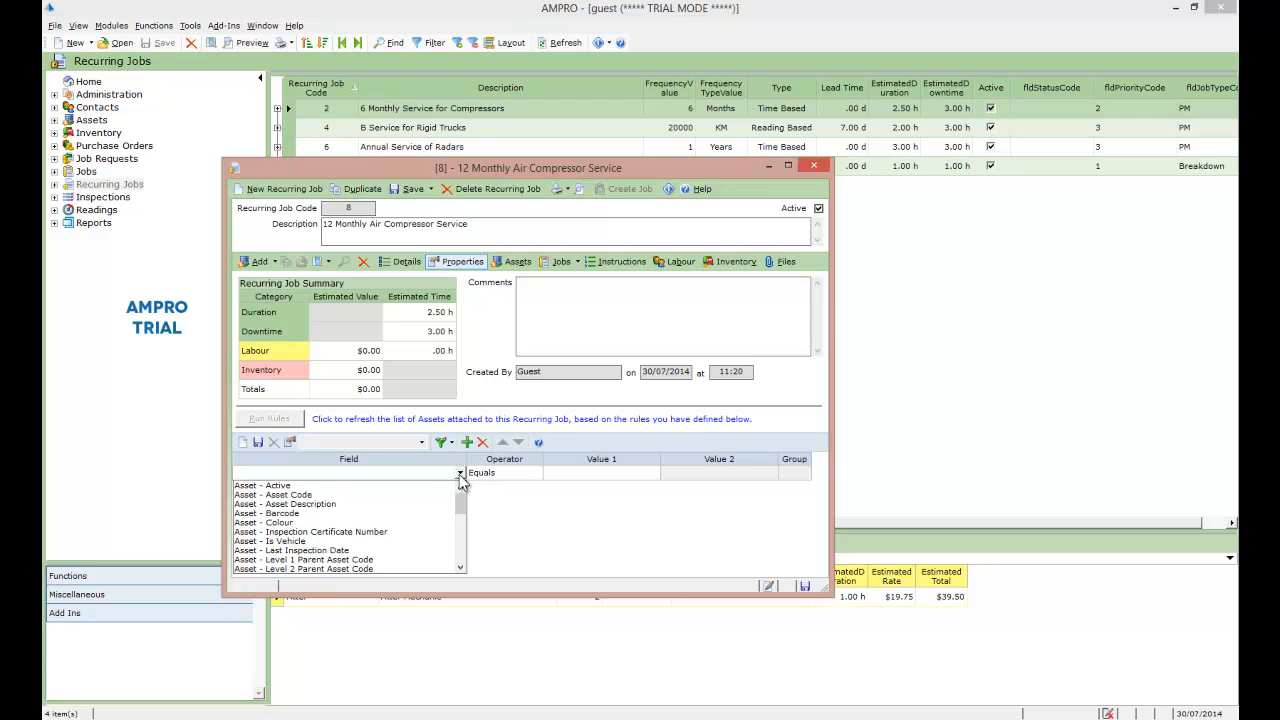
drag(461, 495, 461, 545)
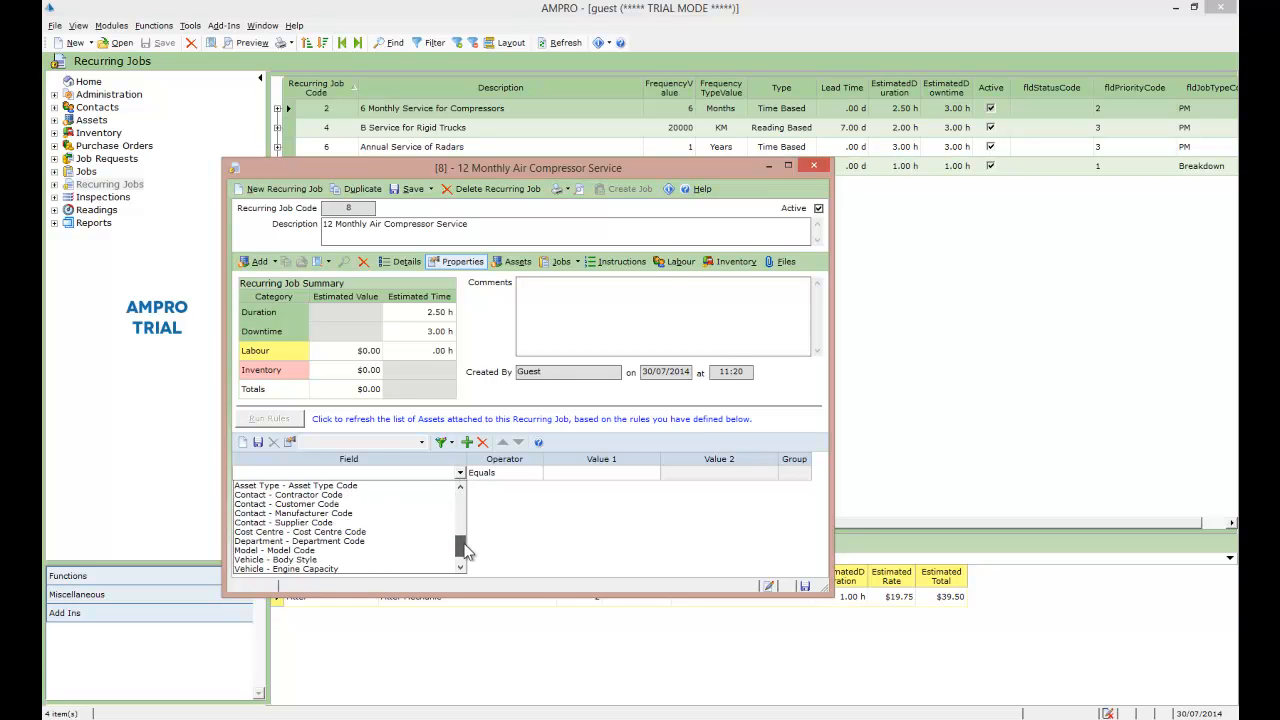
click(268, 487)
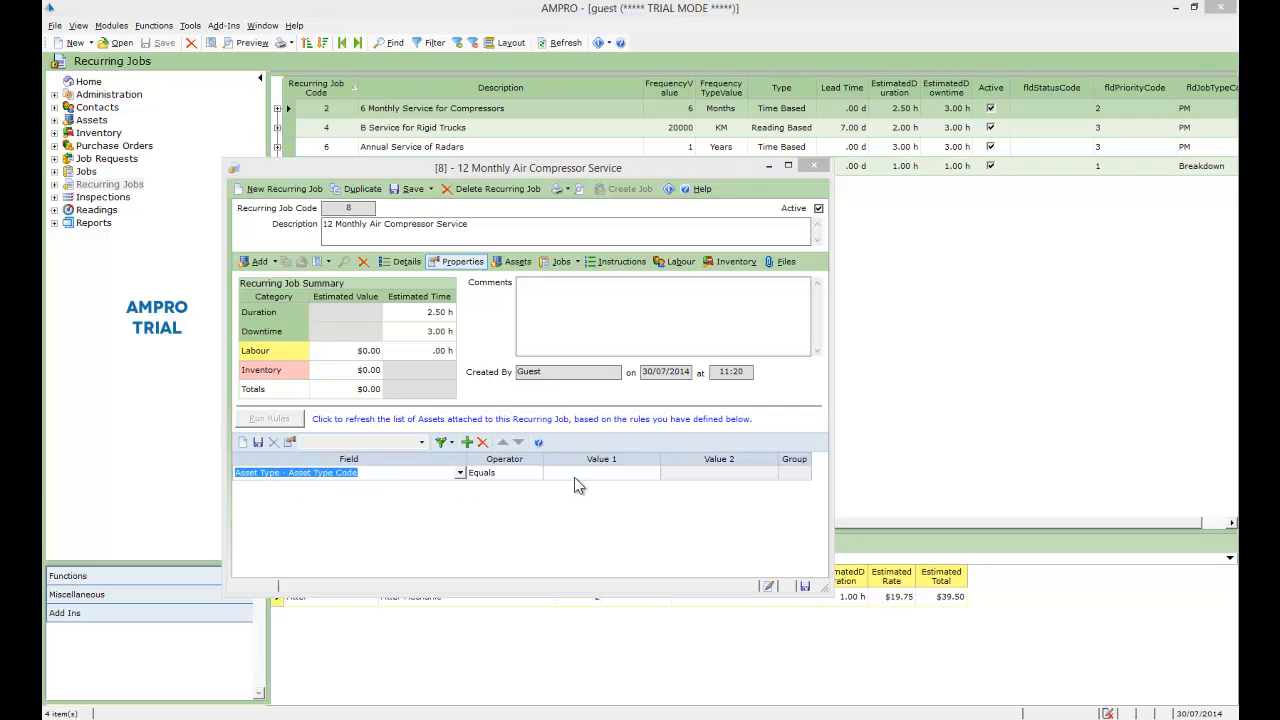
click(657, 476)
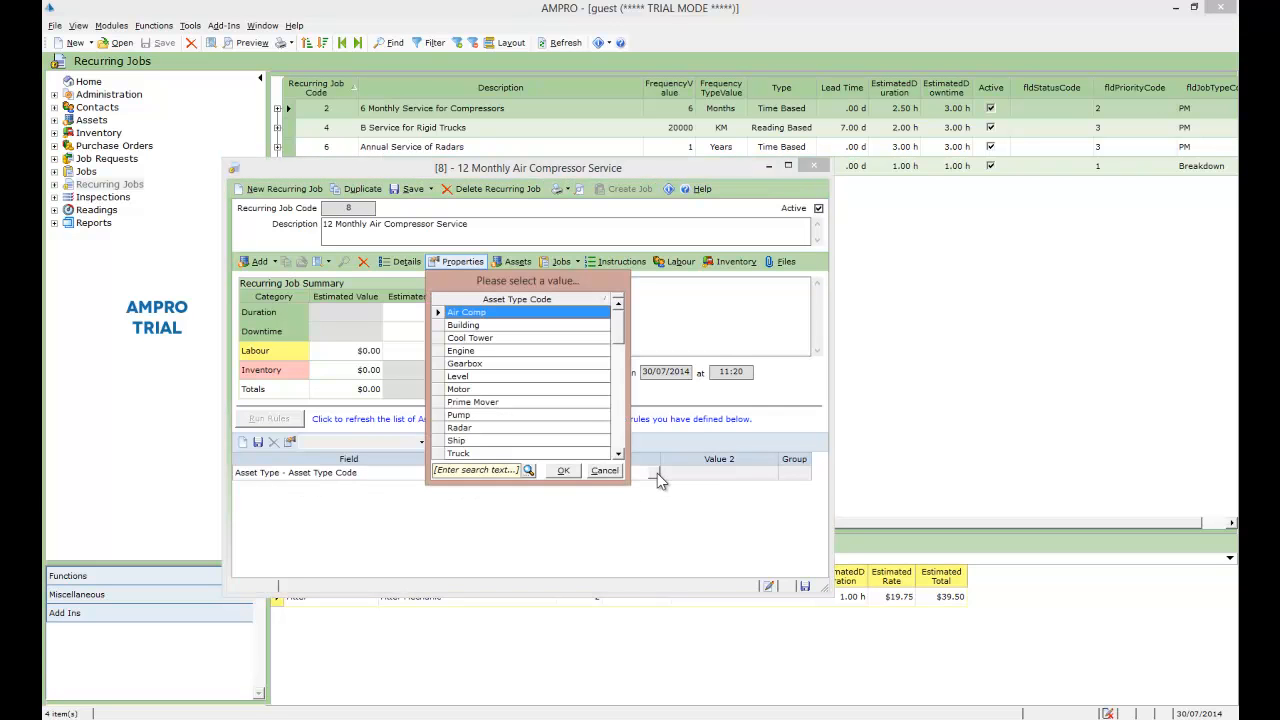
click(566, 474)
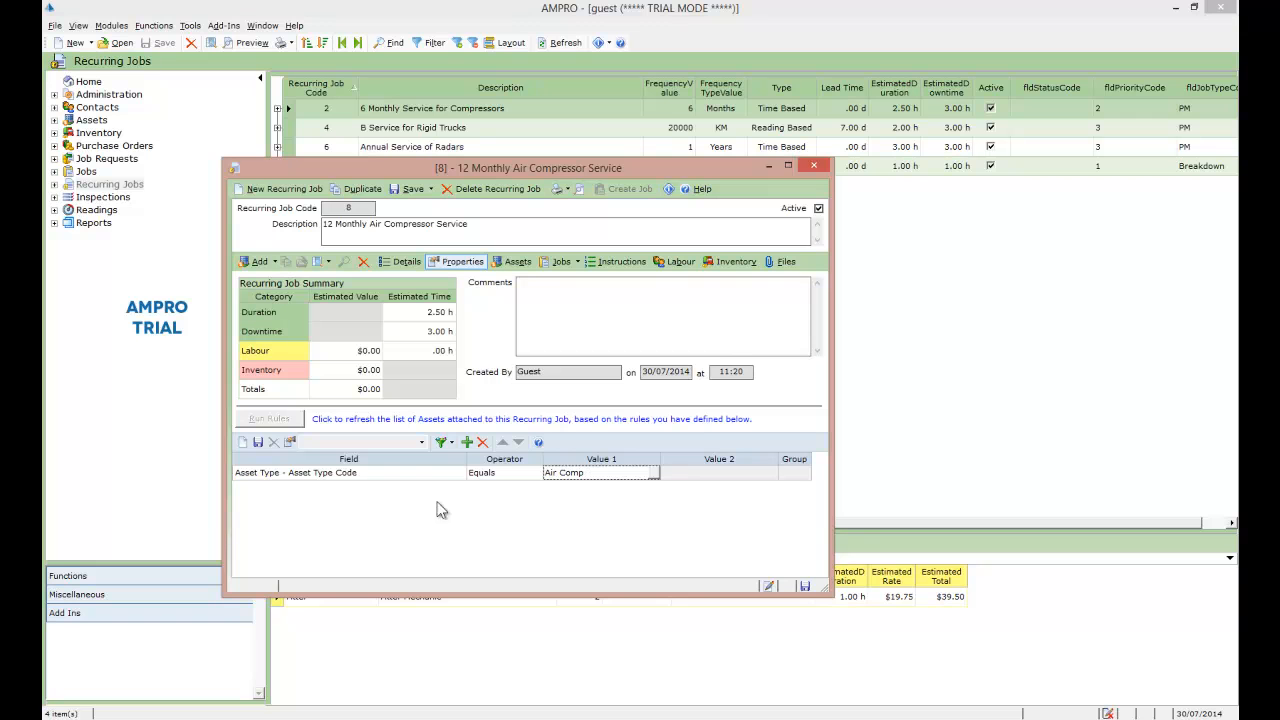
Step: Save and run the asset rule, and link the matching air compressors to the recurring job
click(257, 444)
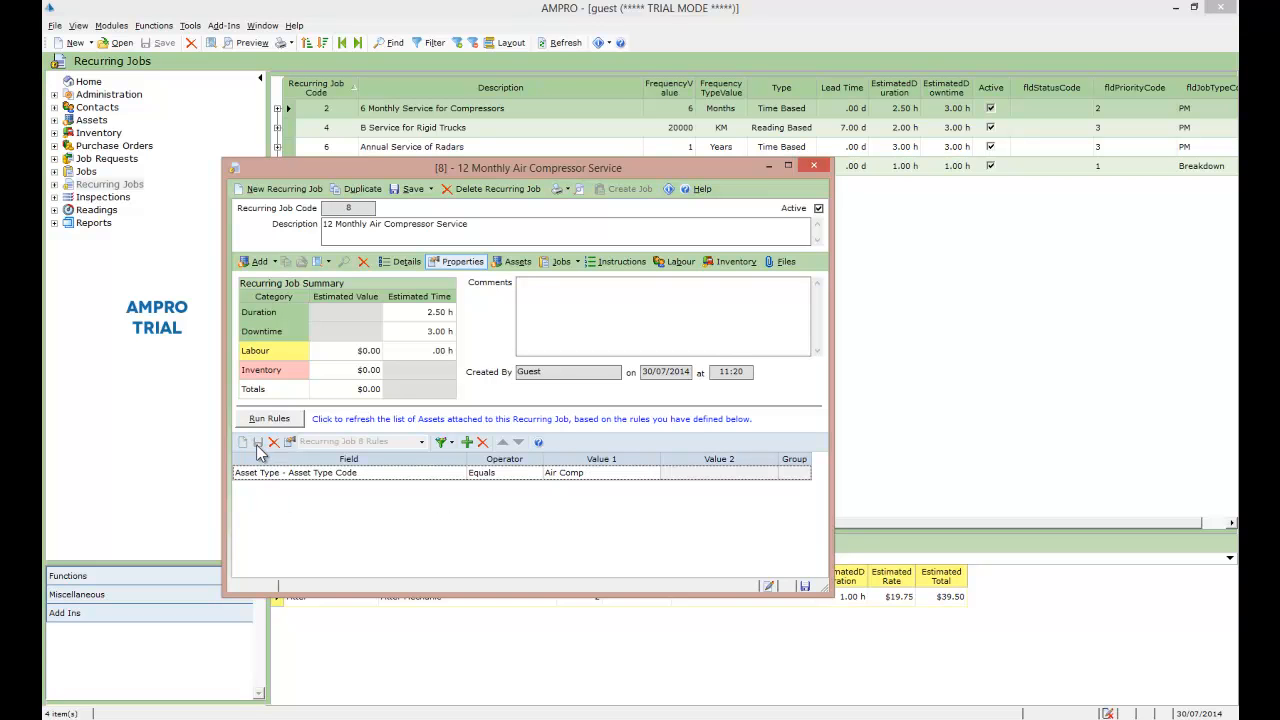
click(258, 422)
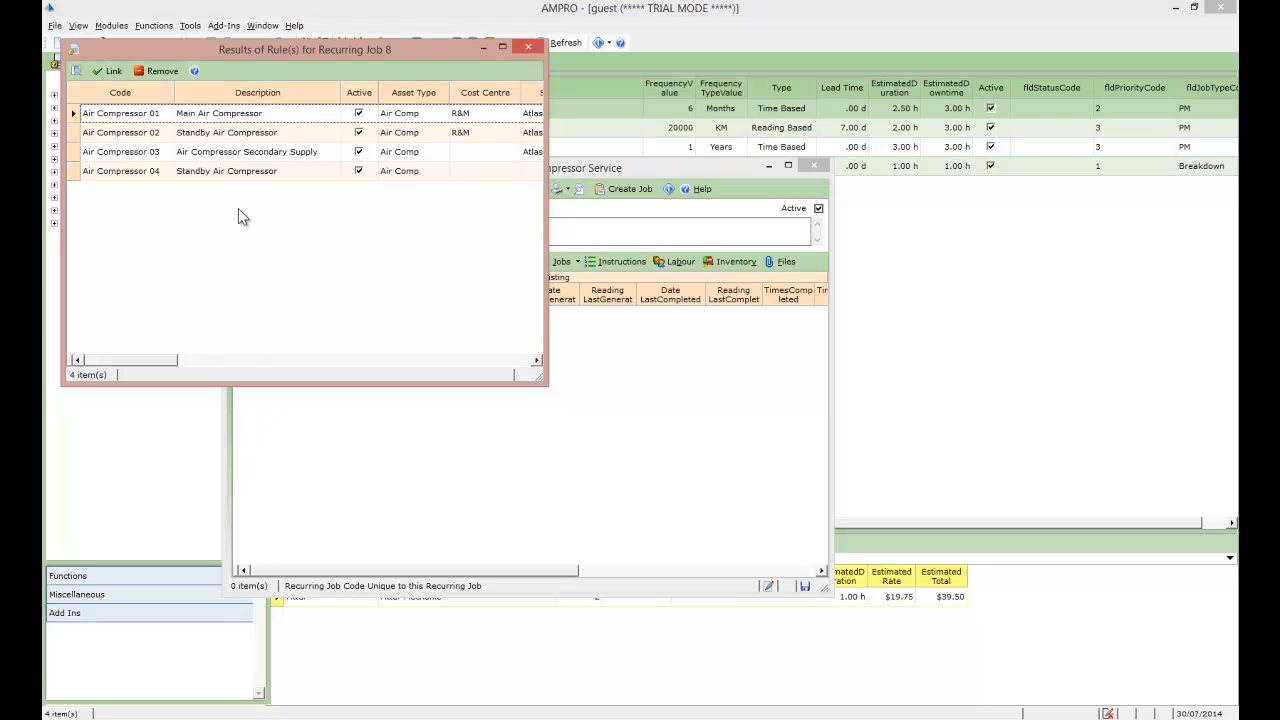
click(106, 73)
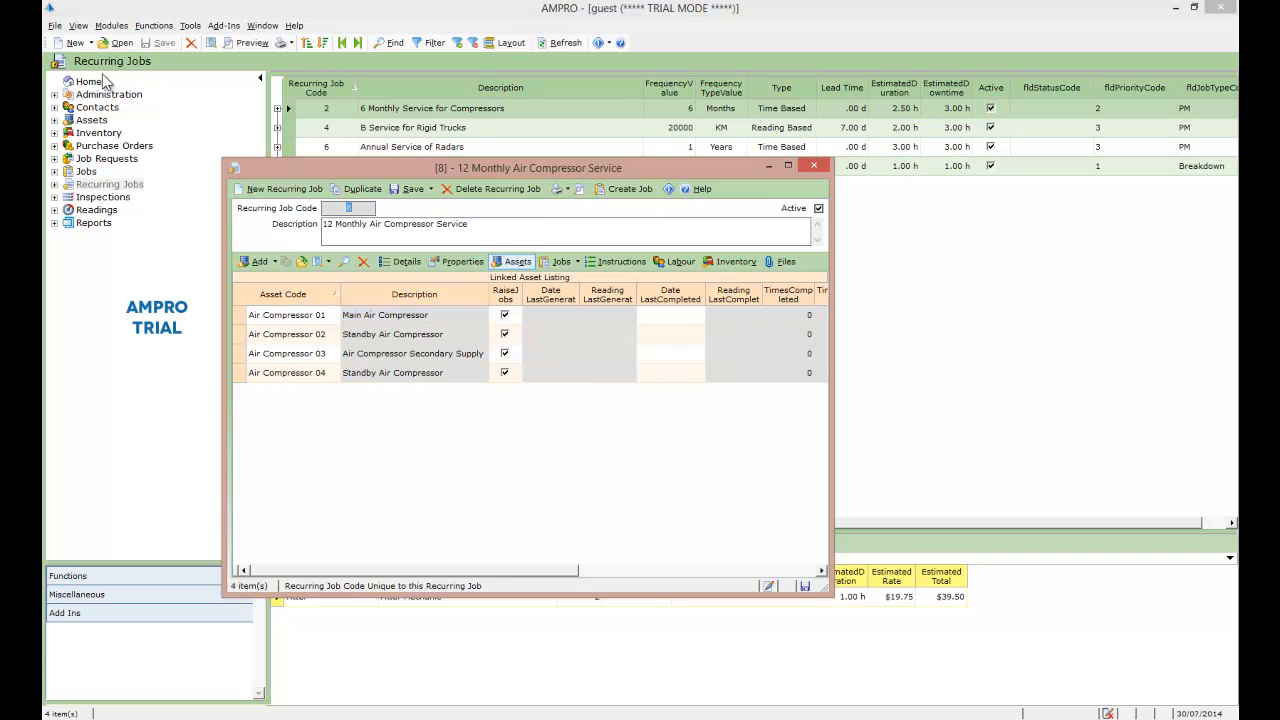
Step: Set the last completed dates of Air Compressors 01 to 04 to 30/07/2013, 2/07/2013, 9/05/2013 and 12/03/2014, and save
click(668, 315)
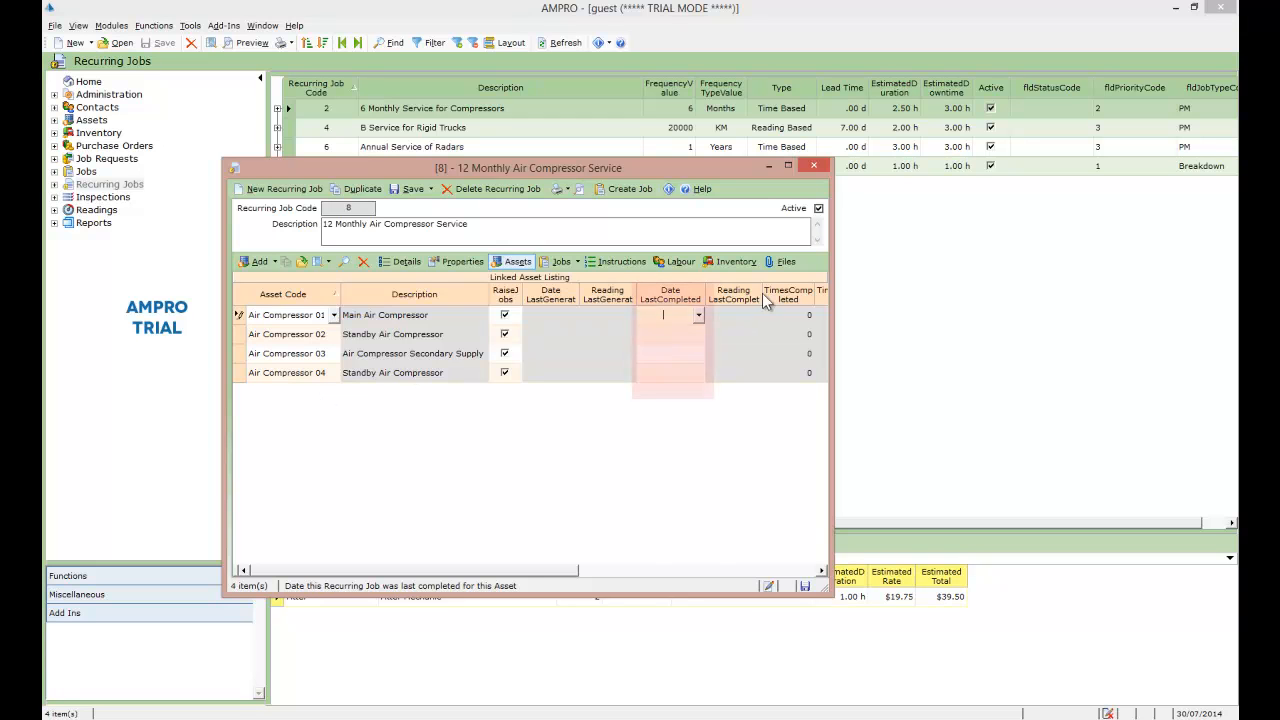
click(698, 315)
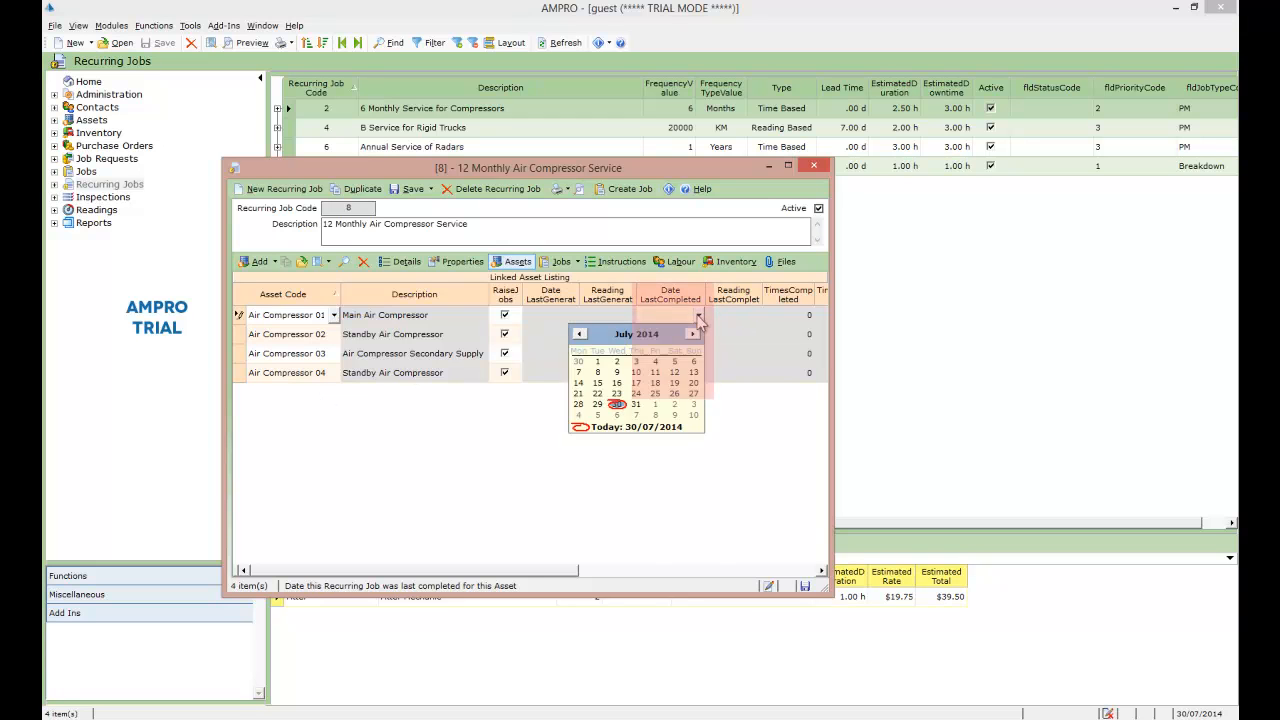
click(617, 405)
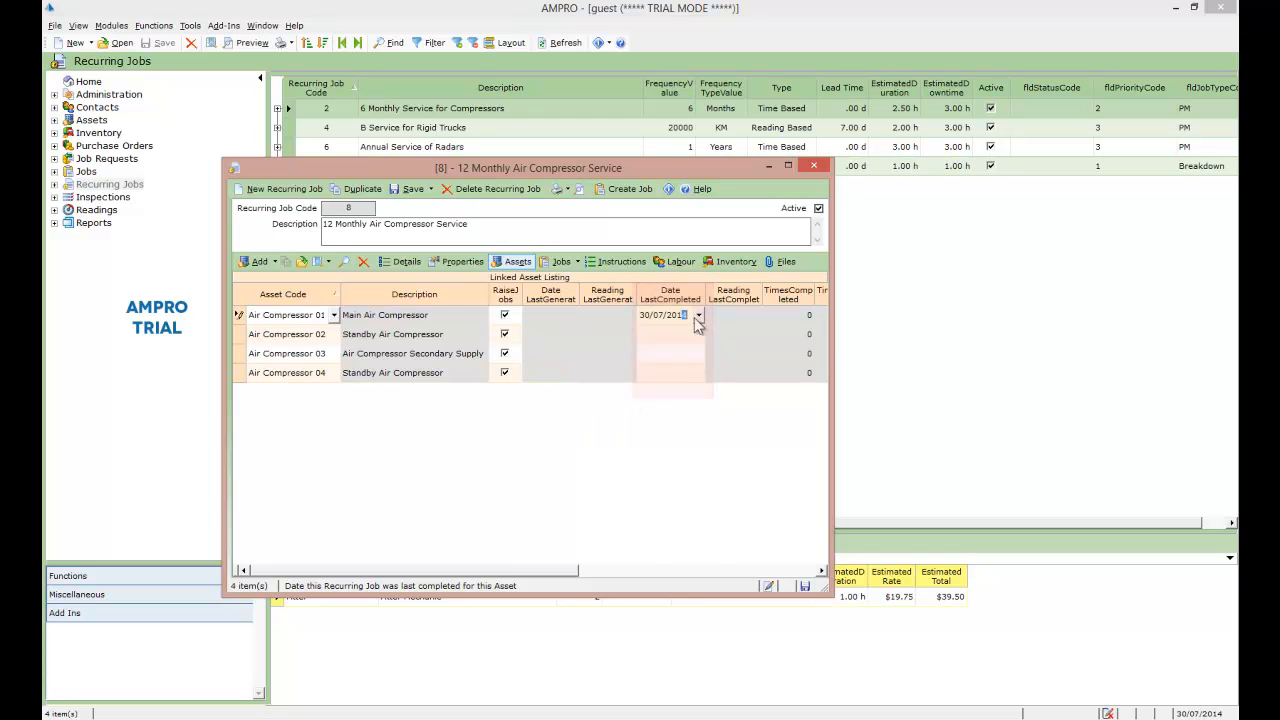
click(663, 372)
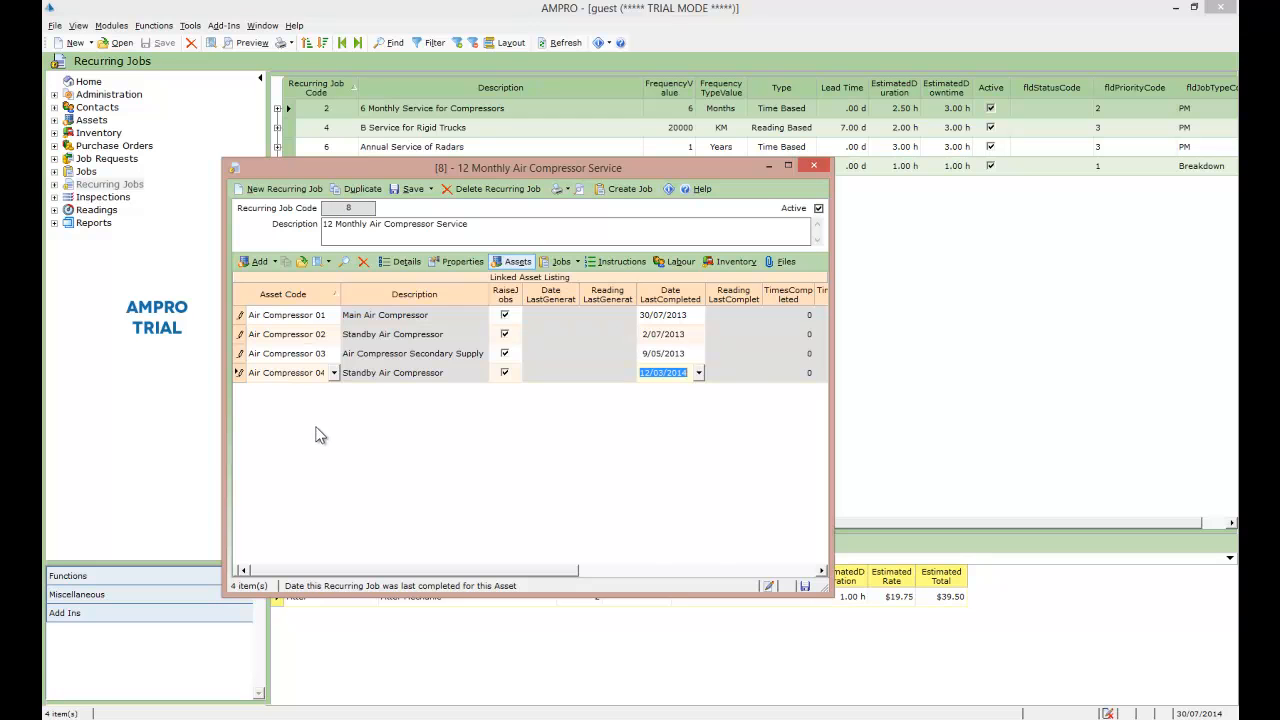
click(400, 190)
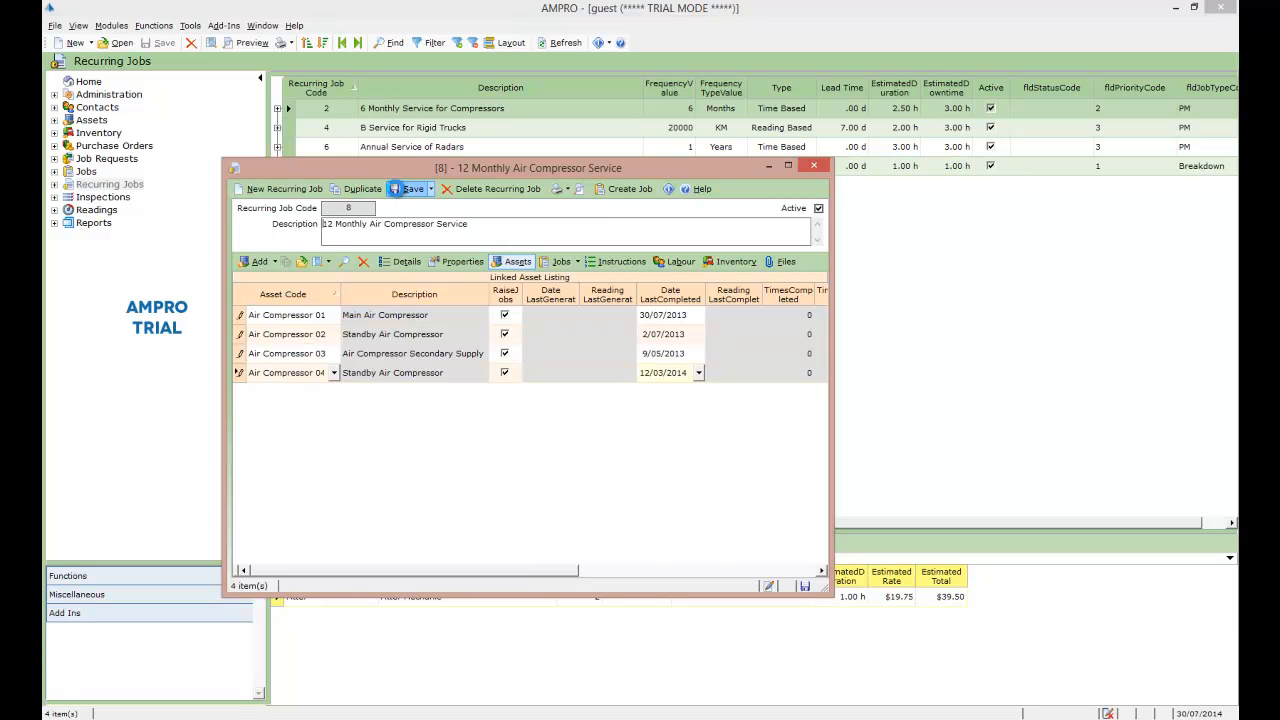
Step: Add the instructions "Check over all condition of unit", "Check for leaks" and "Check oil levels" to the recurring job
click(619, 262)
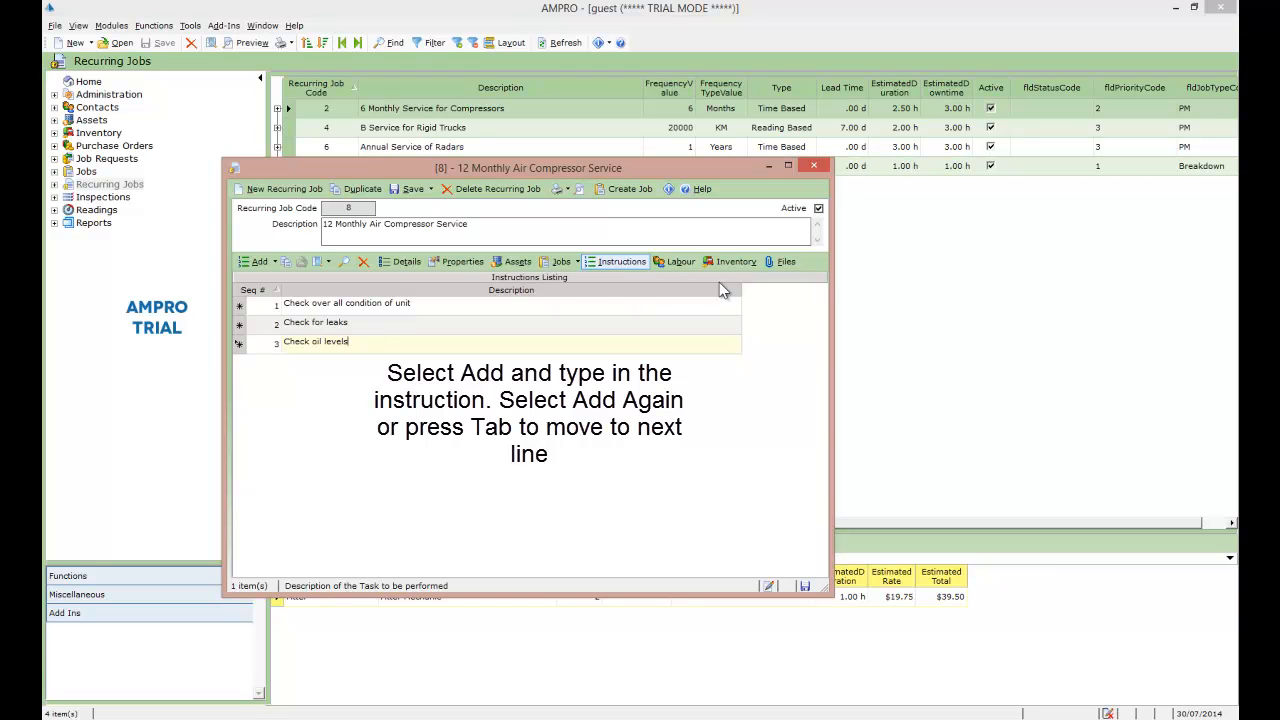
Step: Add a Fitter labour line to the recurring job and assign a fitter as its contact
click(688, 266)
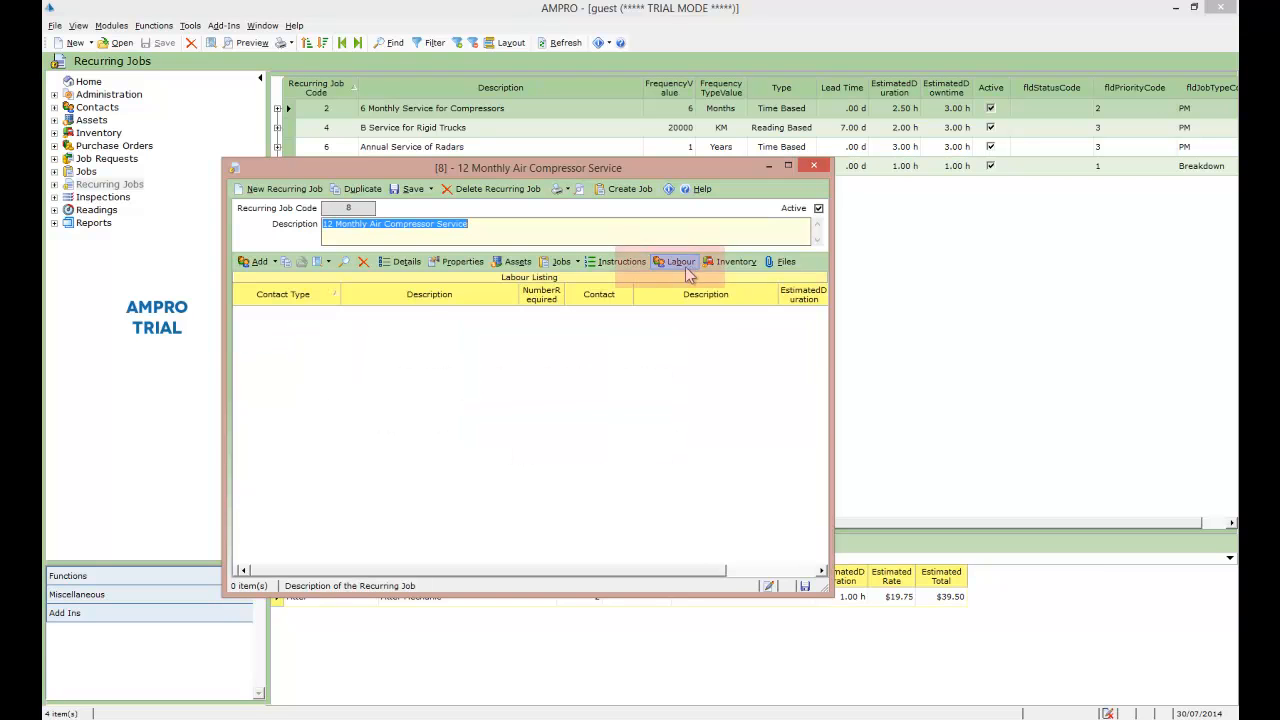
click(252, 261)
click(334, 315)
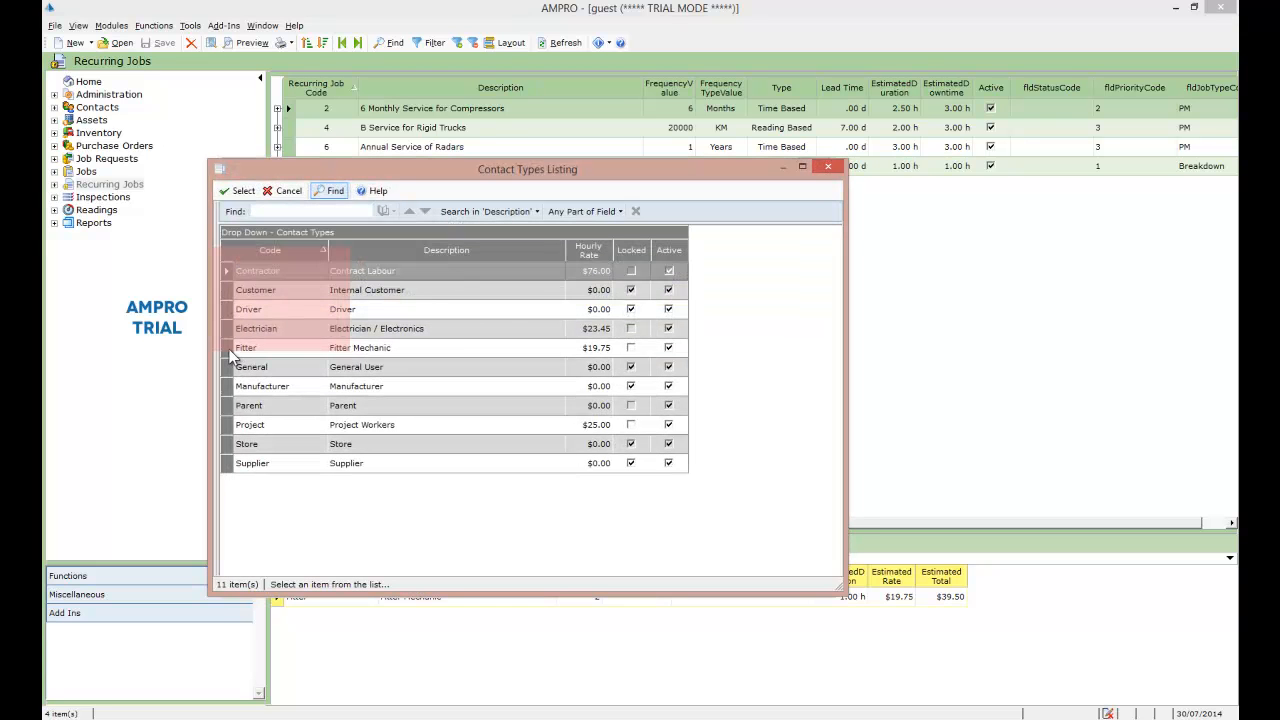
double_click(230, 357)
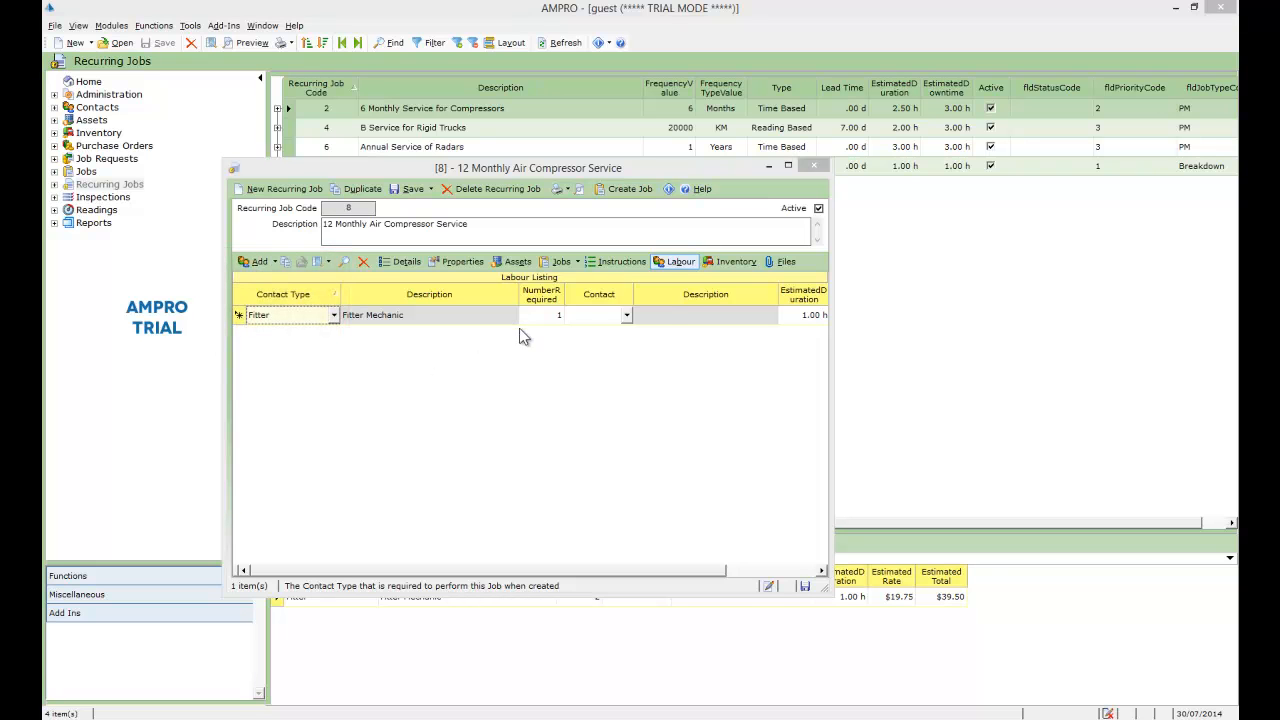
click(627, 317)
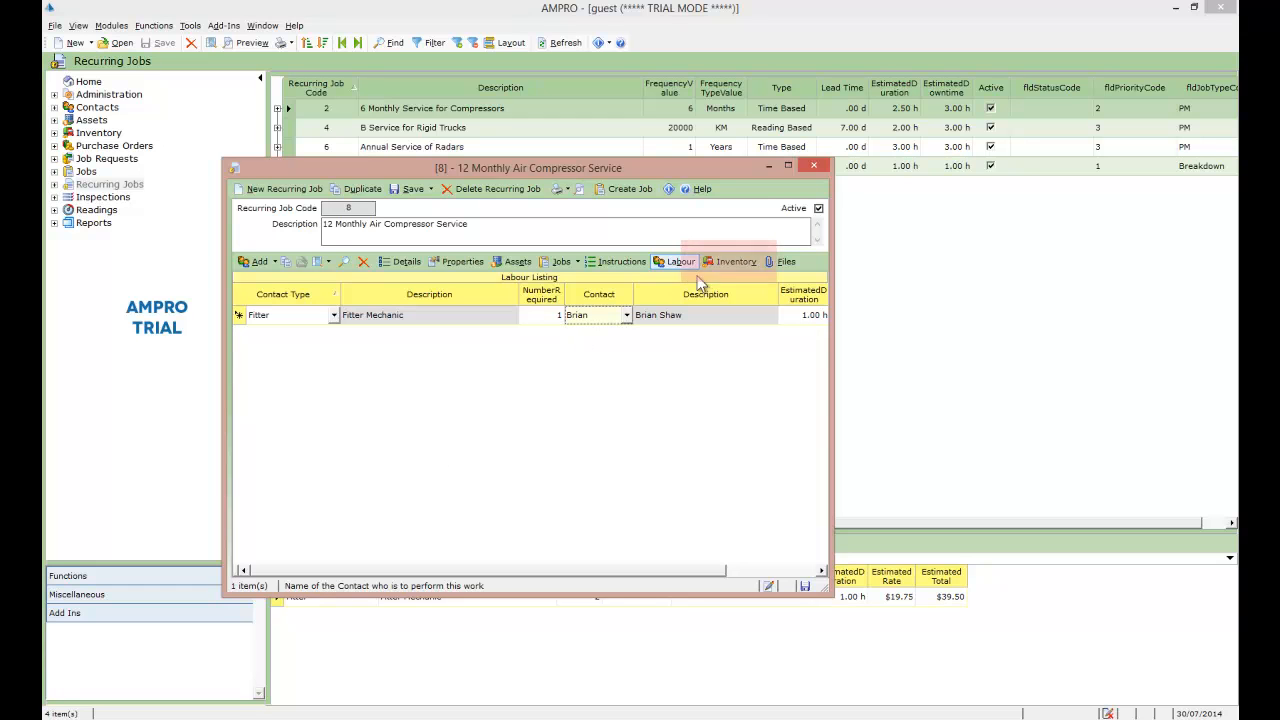
click(736, 262)
click(252, 261)
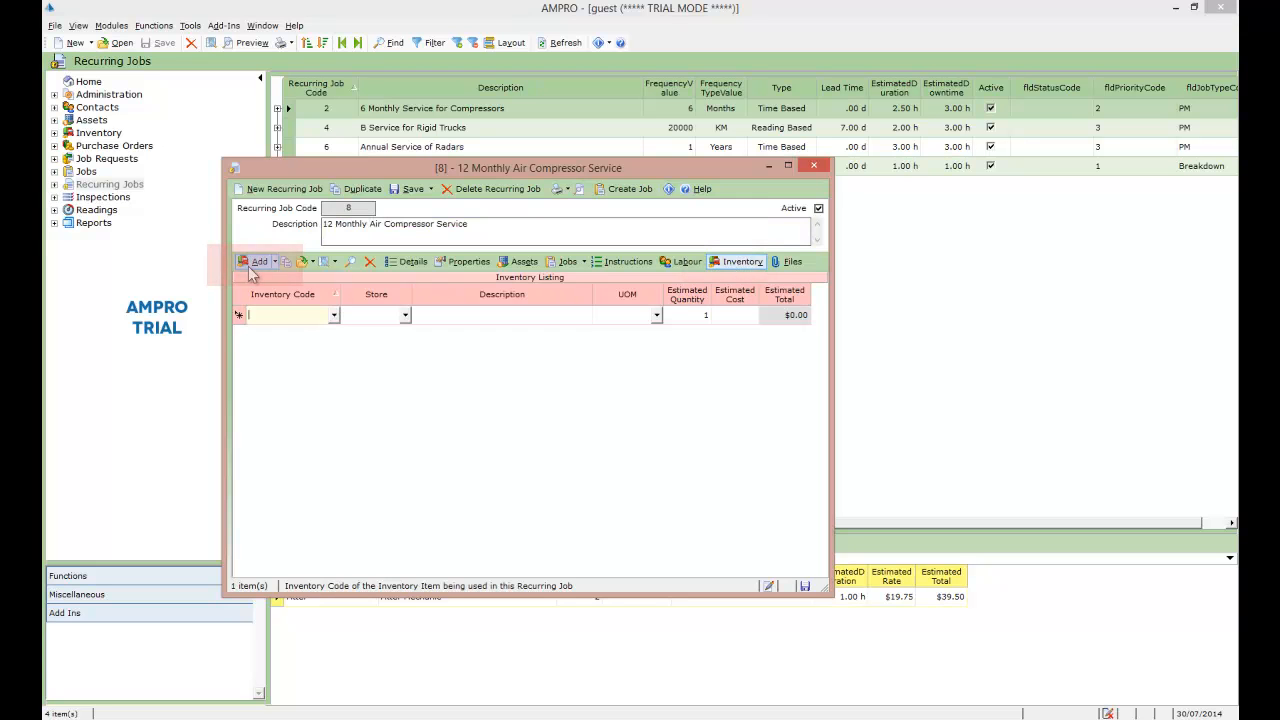
click(333, 315)
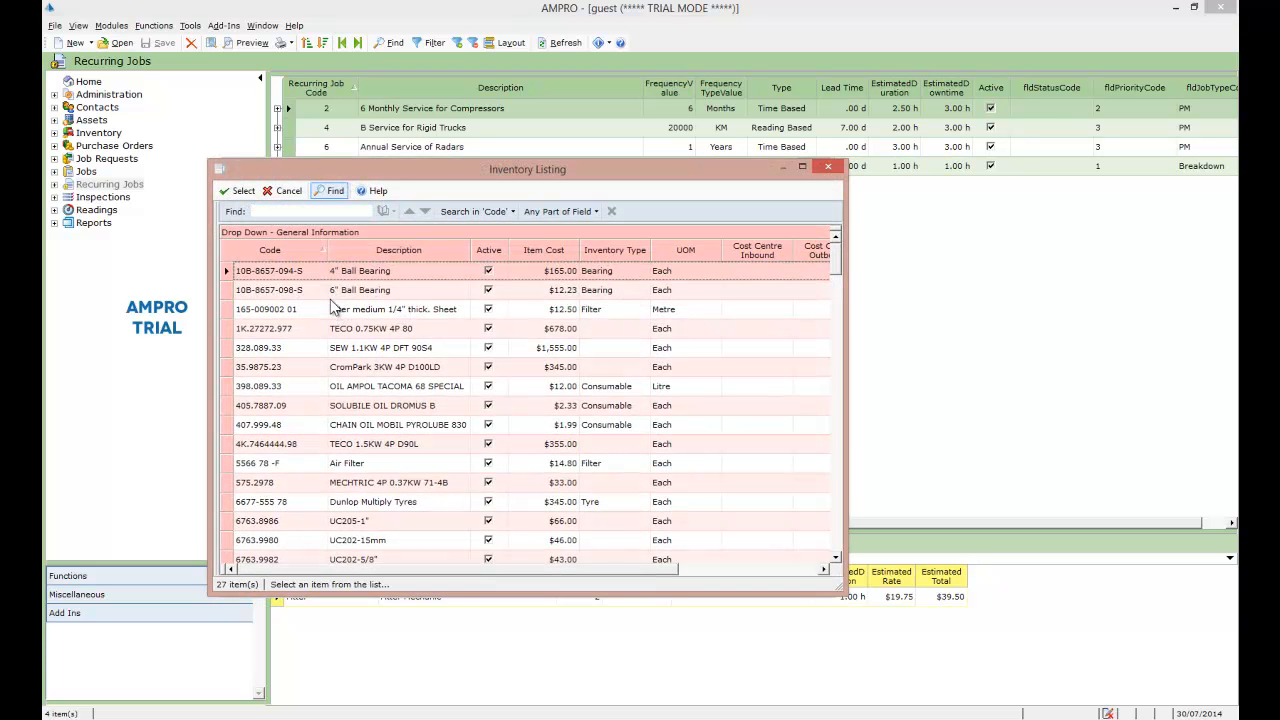
double_click(226, 311)
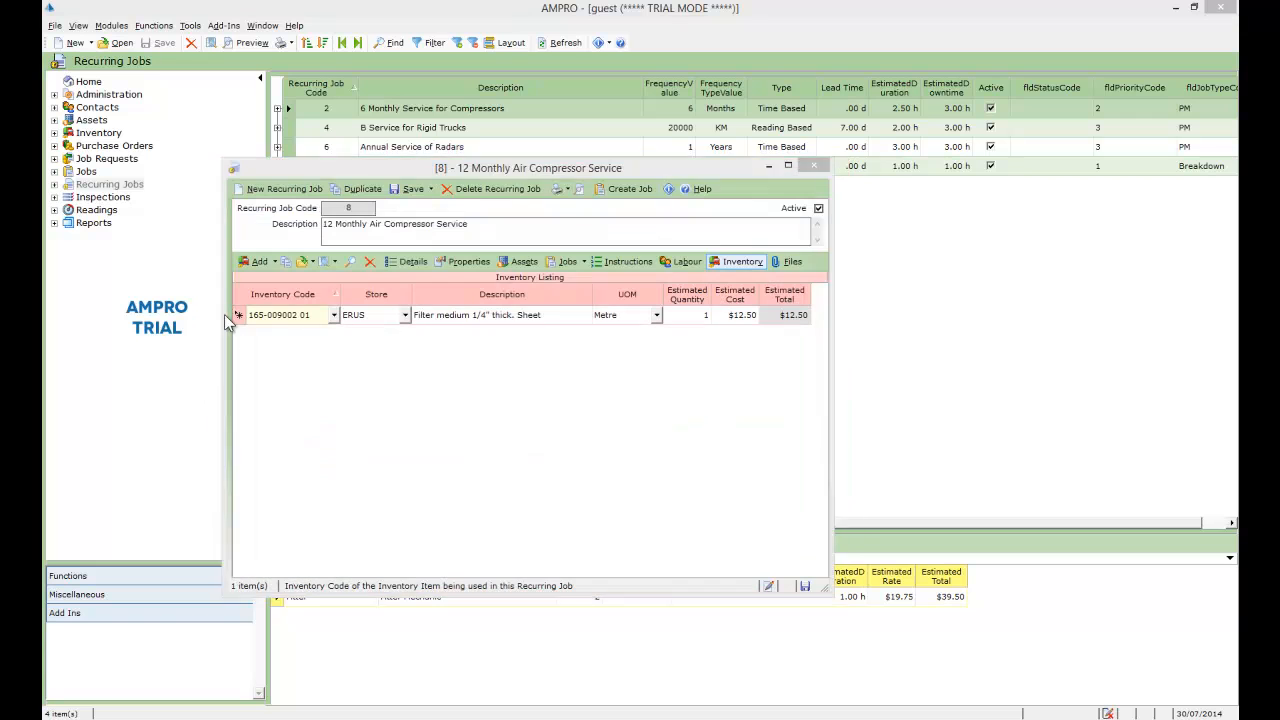
Step: Add inventory item OMD-113 from the ERUS store to the recurring job with an estimated quantity of 12
click(255, 261)
click(334, 336)
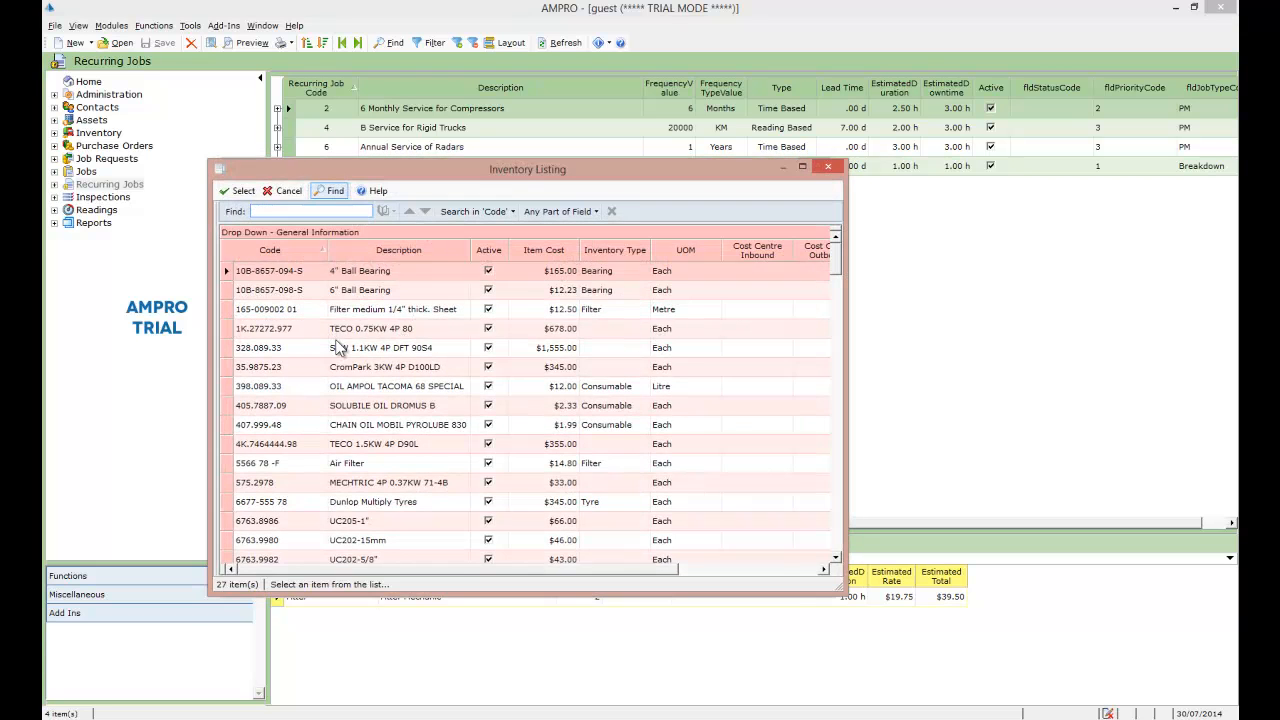
double_click(231, 479)
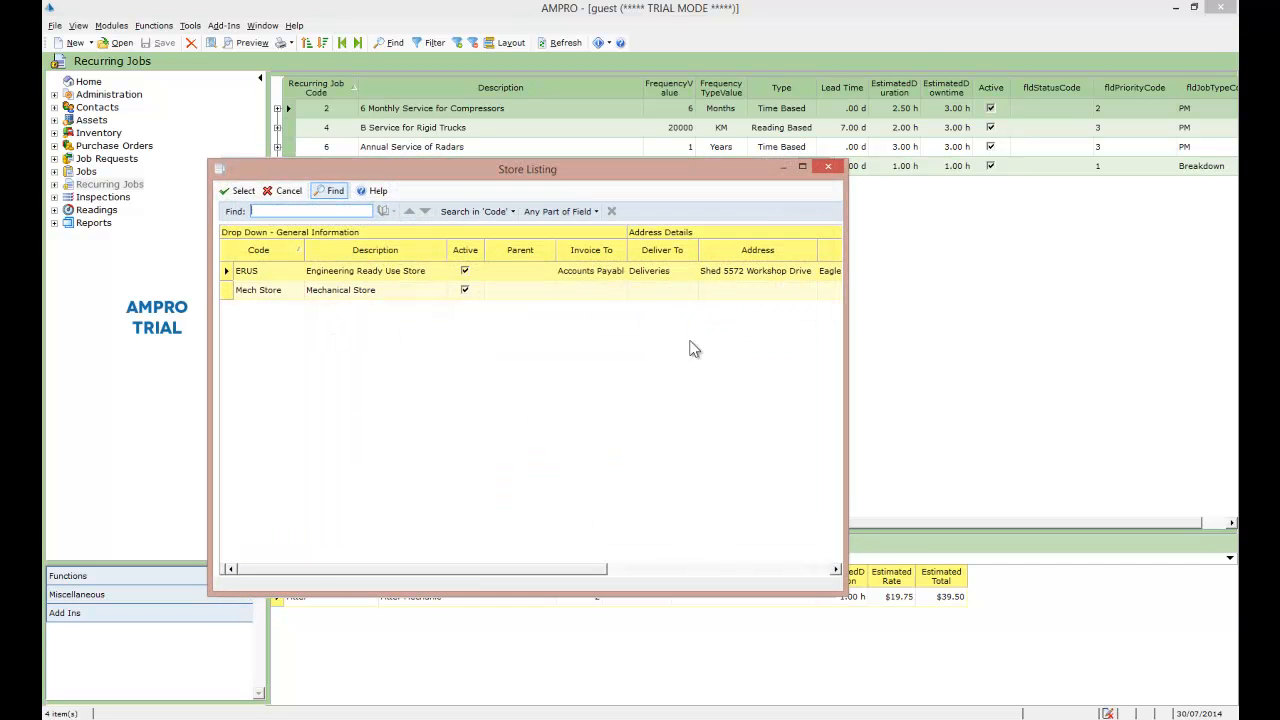
double_click(229, 271)
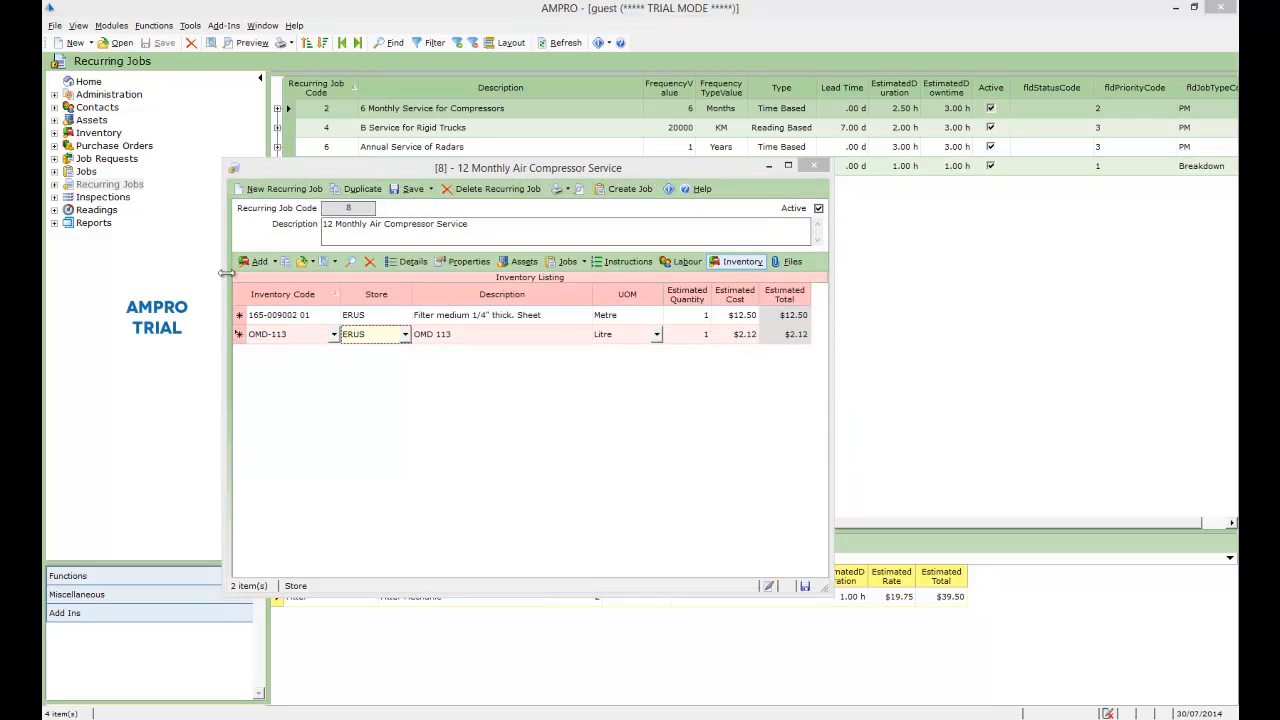
click(704, 335)
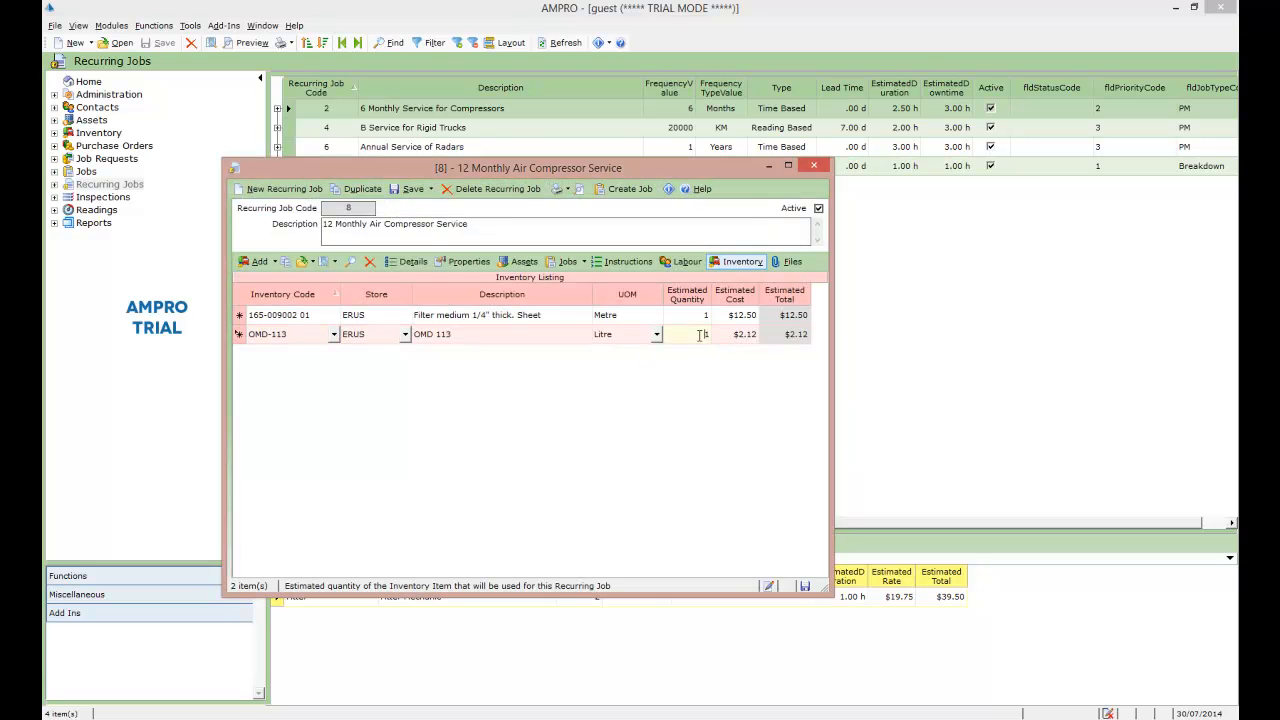
text(12)
click(683, 317)
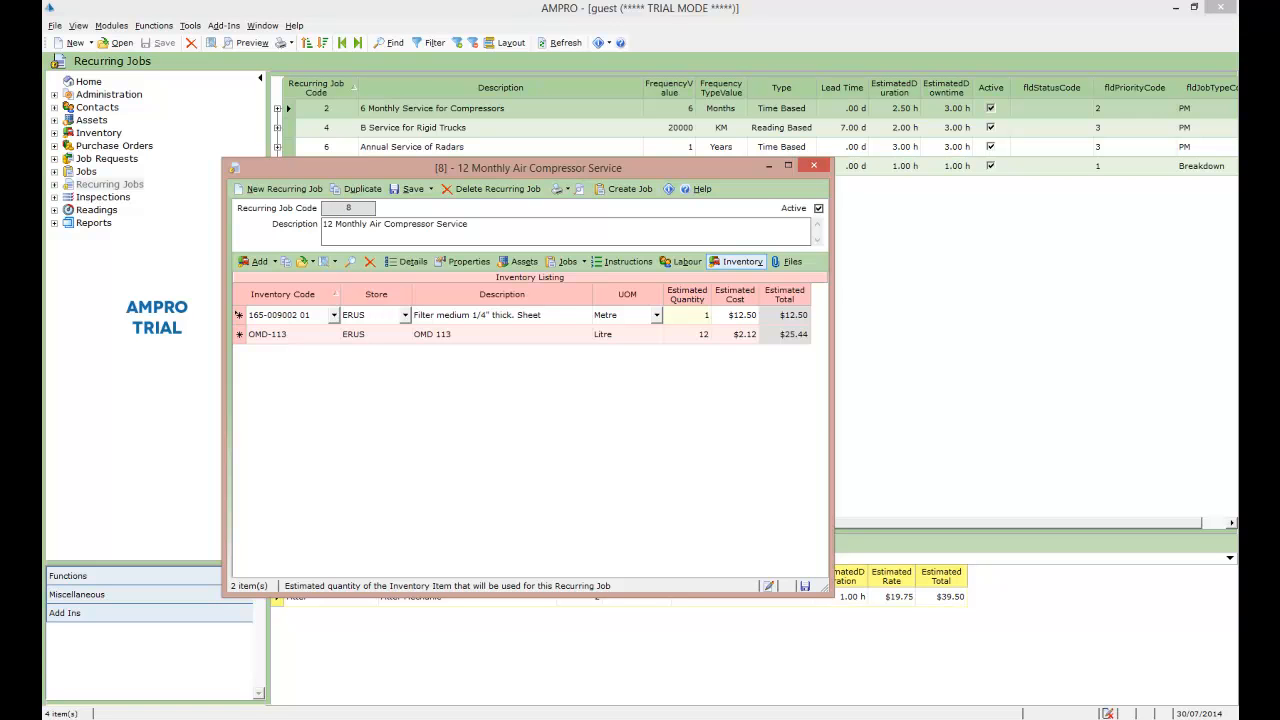
Step: Review the recurring job's details and linked assets, and save the job
click(407, 262)
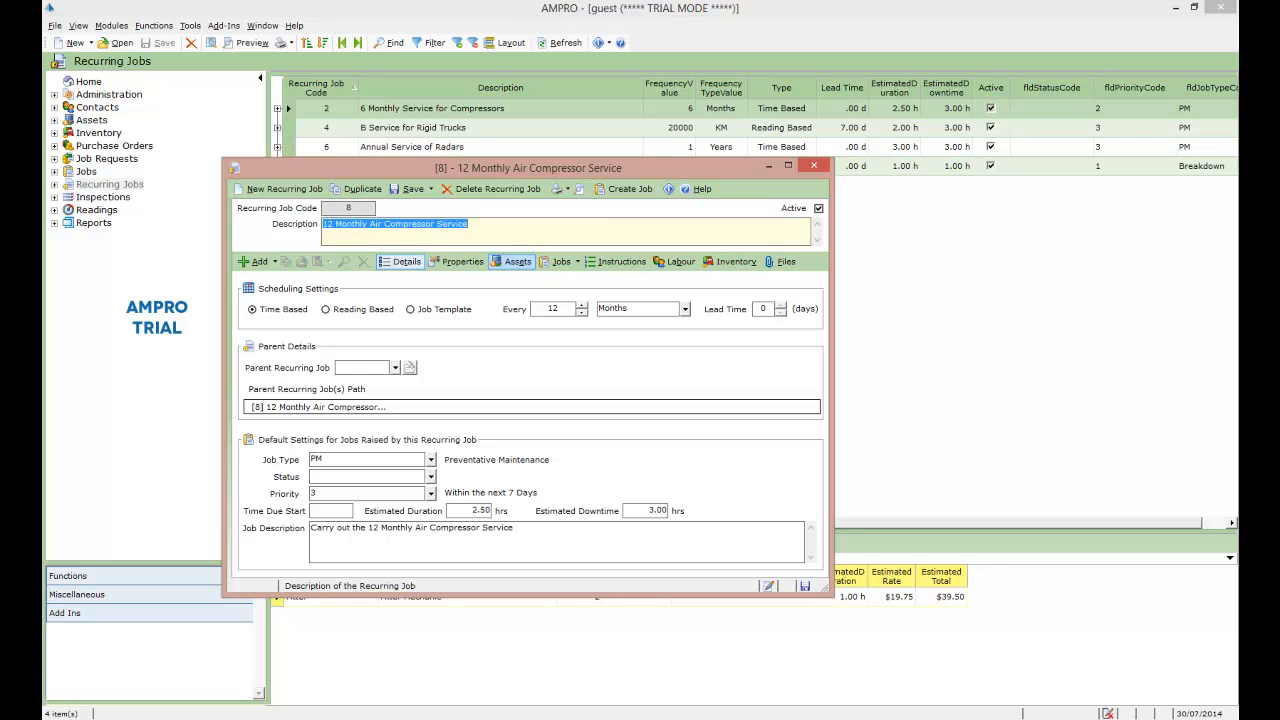
click(517, 261)
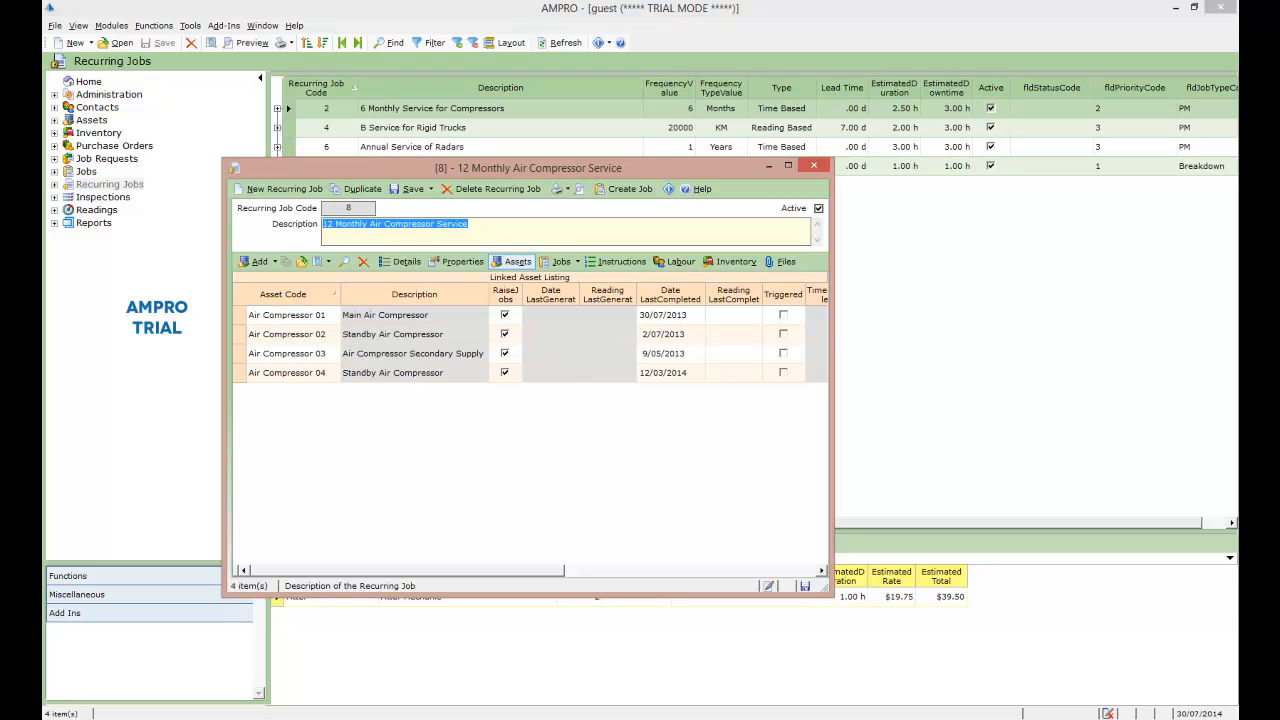
click(410, 189)
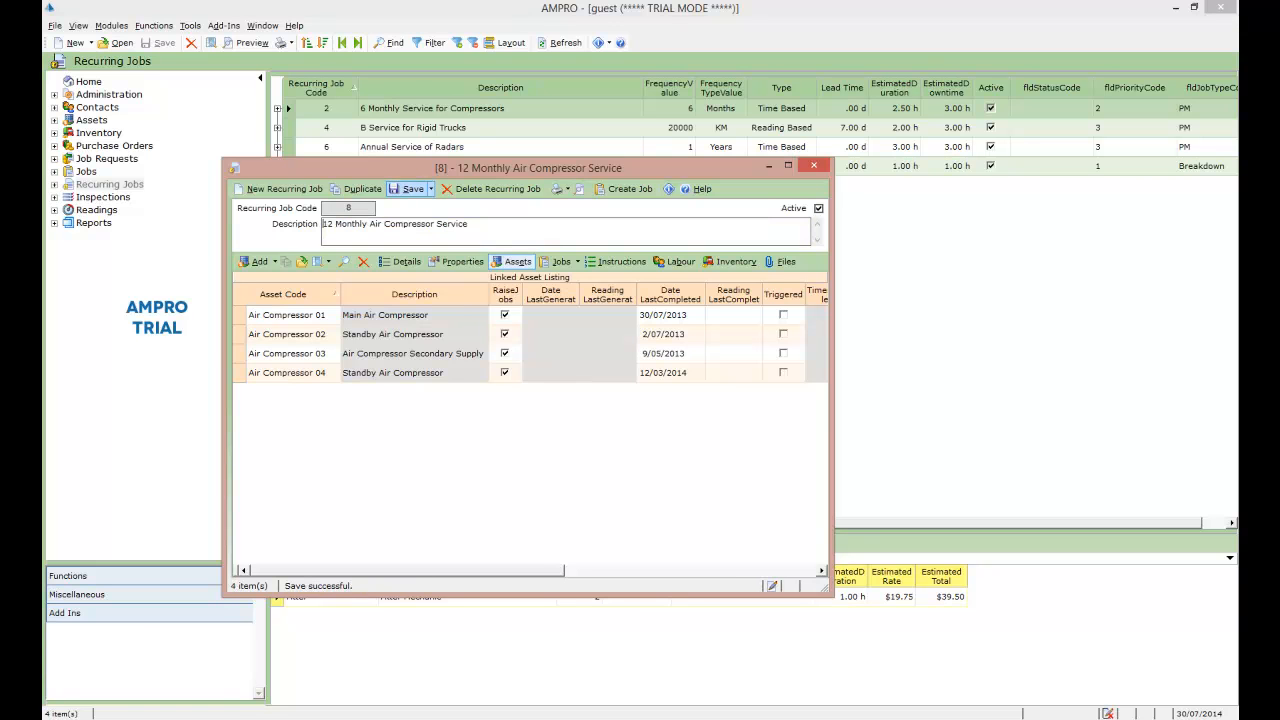
Step: Examine the 12-monthly job's parent details and the child jobs under 6 Monthly Service for Compressors in the recurring jobs listing
click(401, 261)
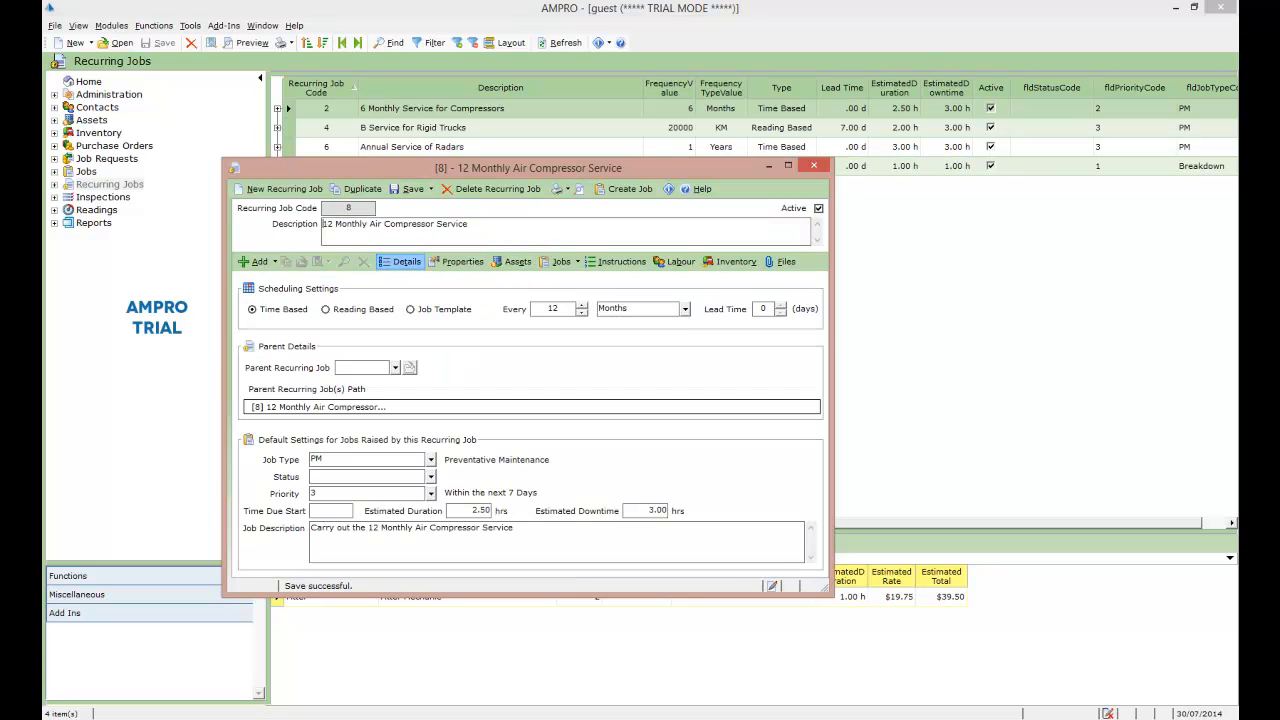
drag(600, 168, 726, 223)
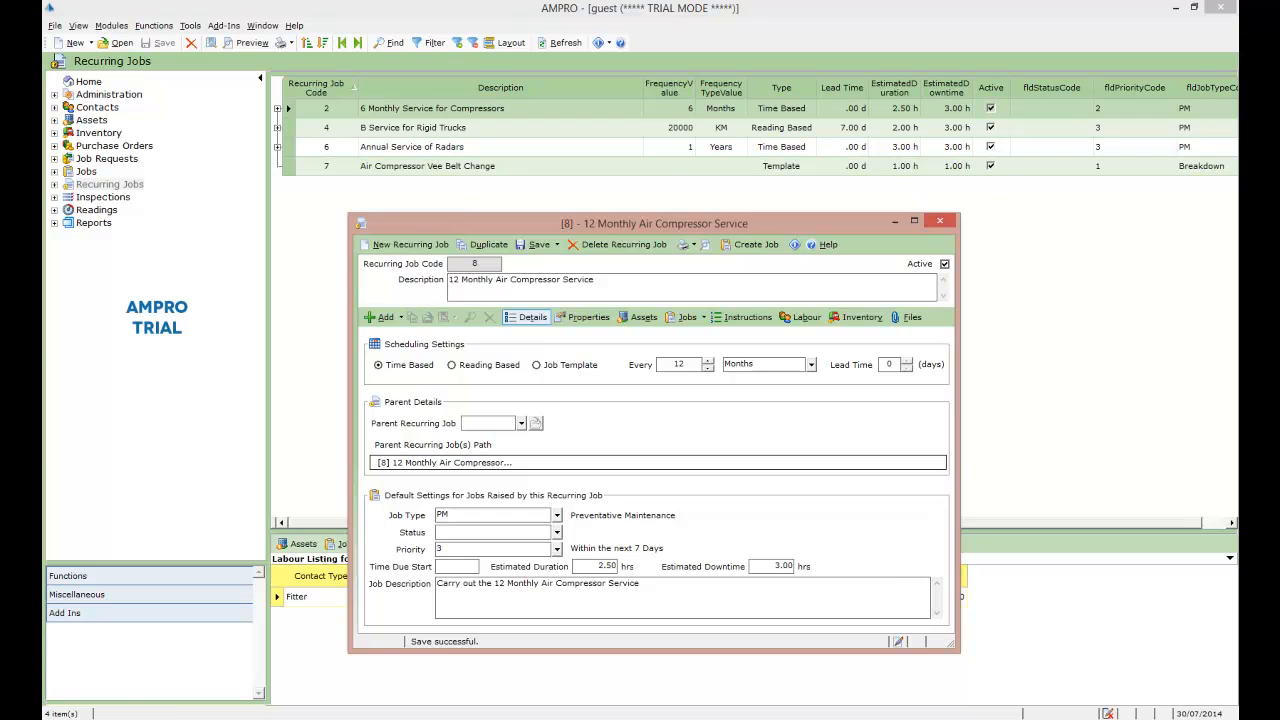
click(277, 108)
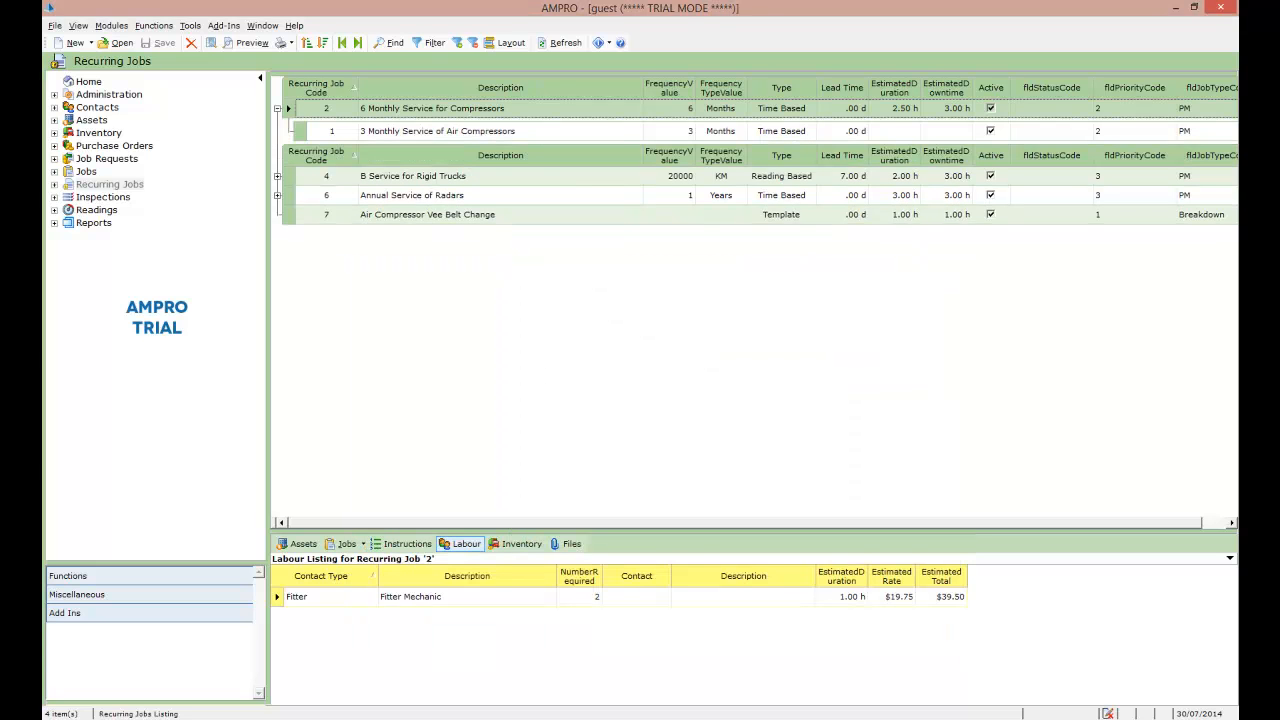
click(486, 645)
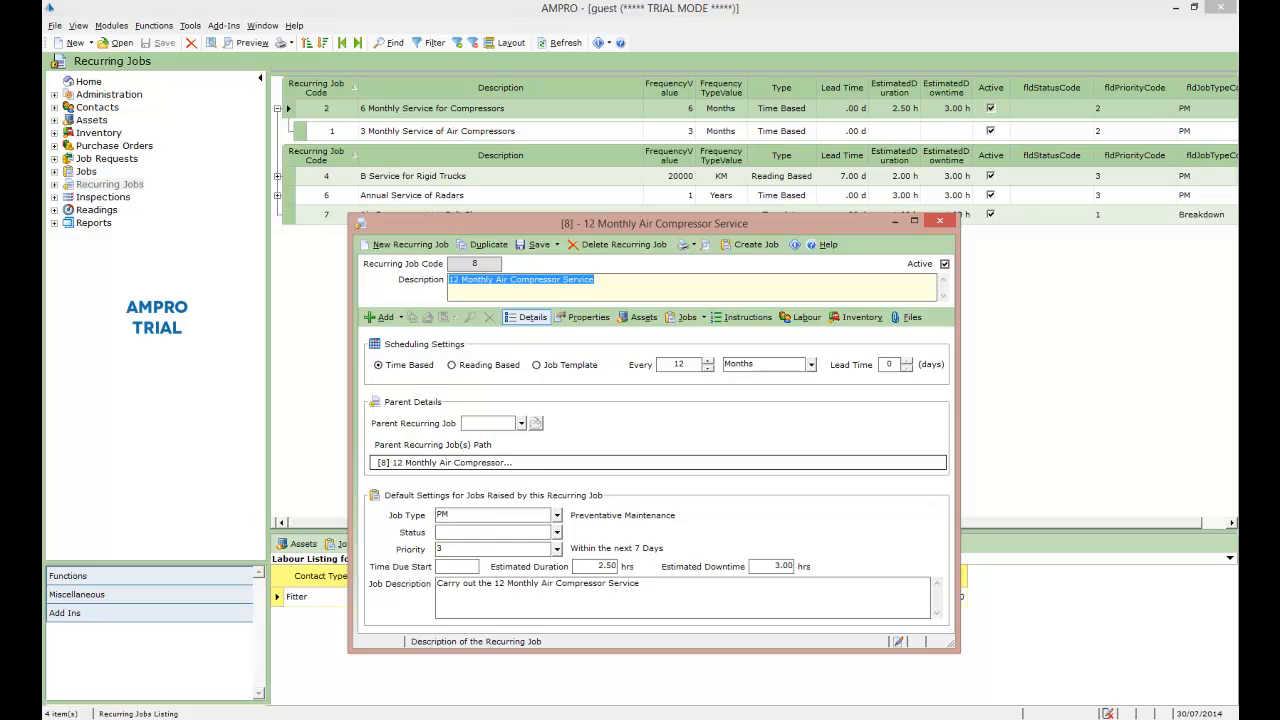
Step: Open the 6-monthly and 3-monthly compressor services together, set recurring job 8 as the 6-monthly service's parent, and save
ctrl+double_click(307, 132)
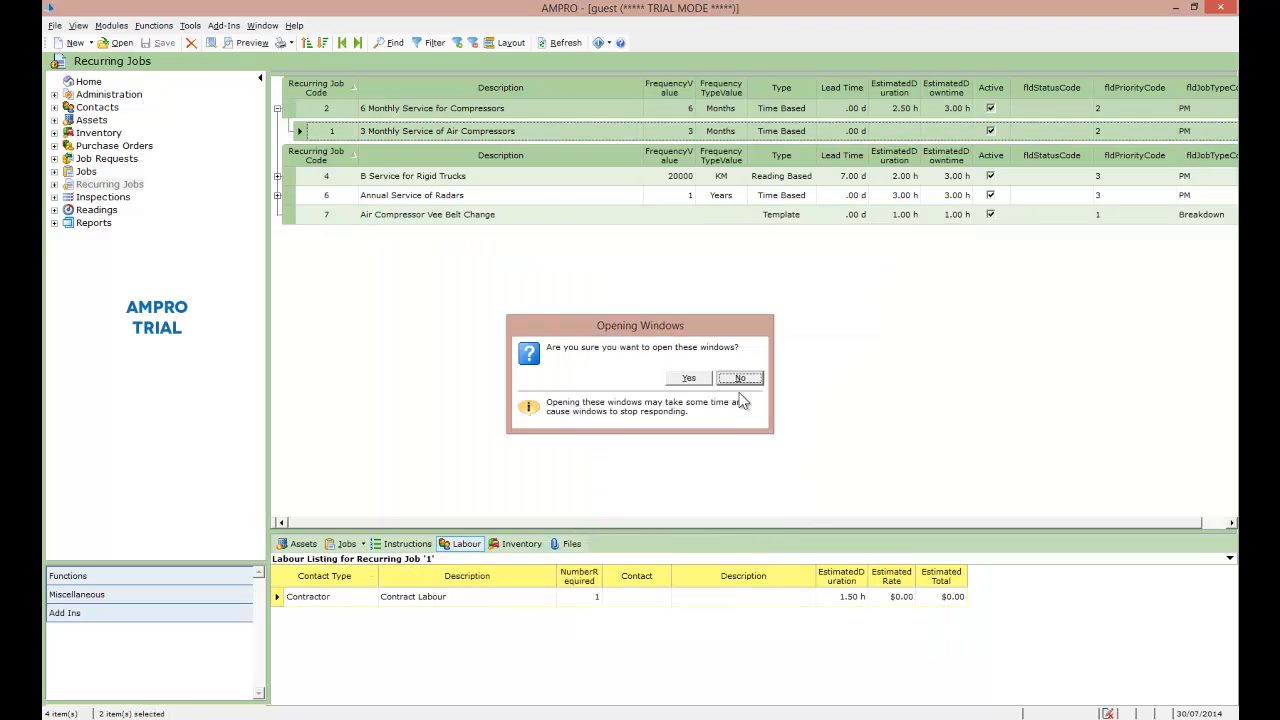
click(694, 379)
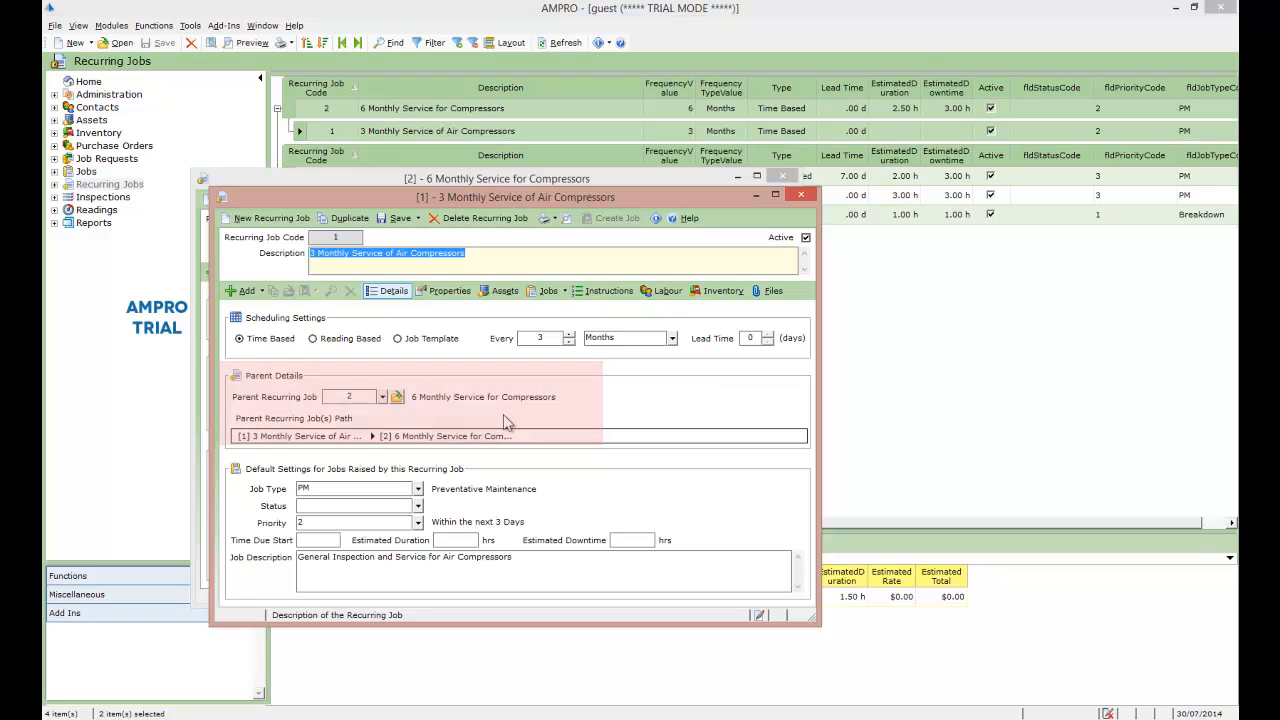
drag(487, 198, 749, 373)
click(366, 378)
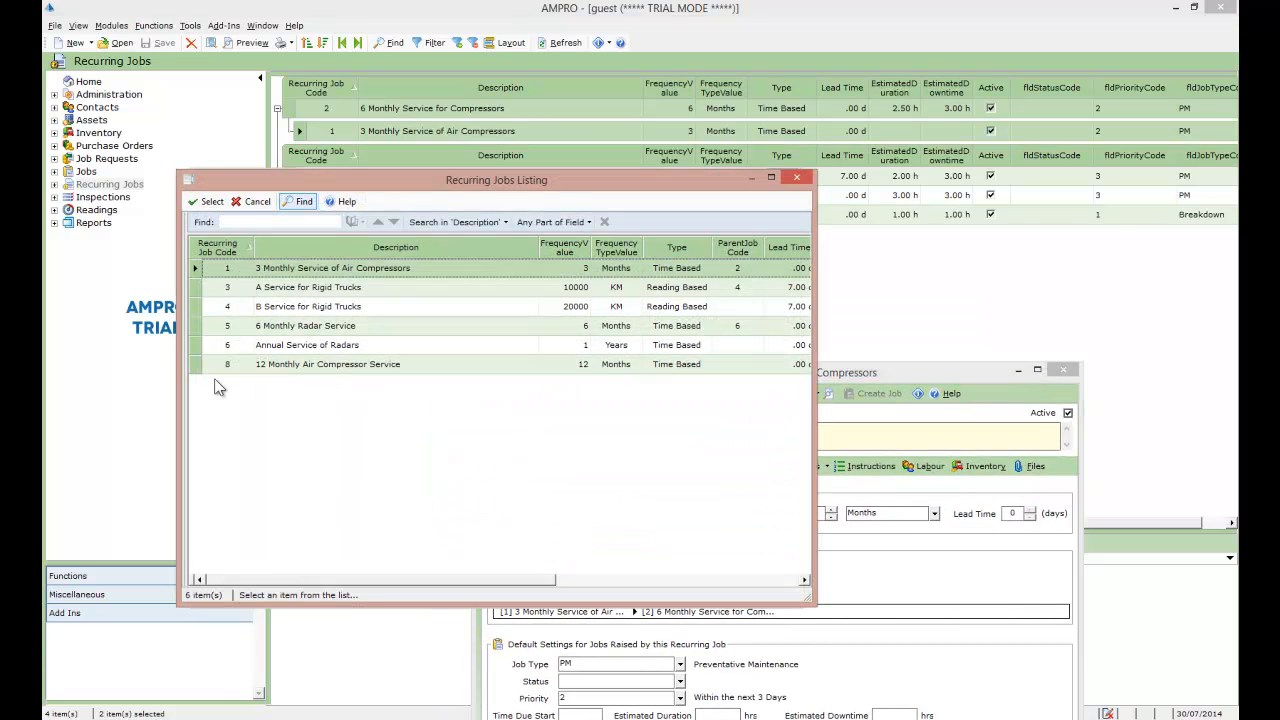
double_click(198, 365)
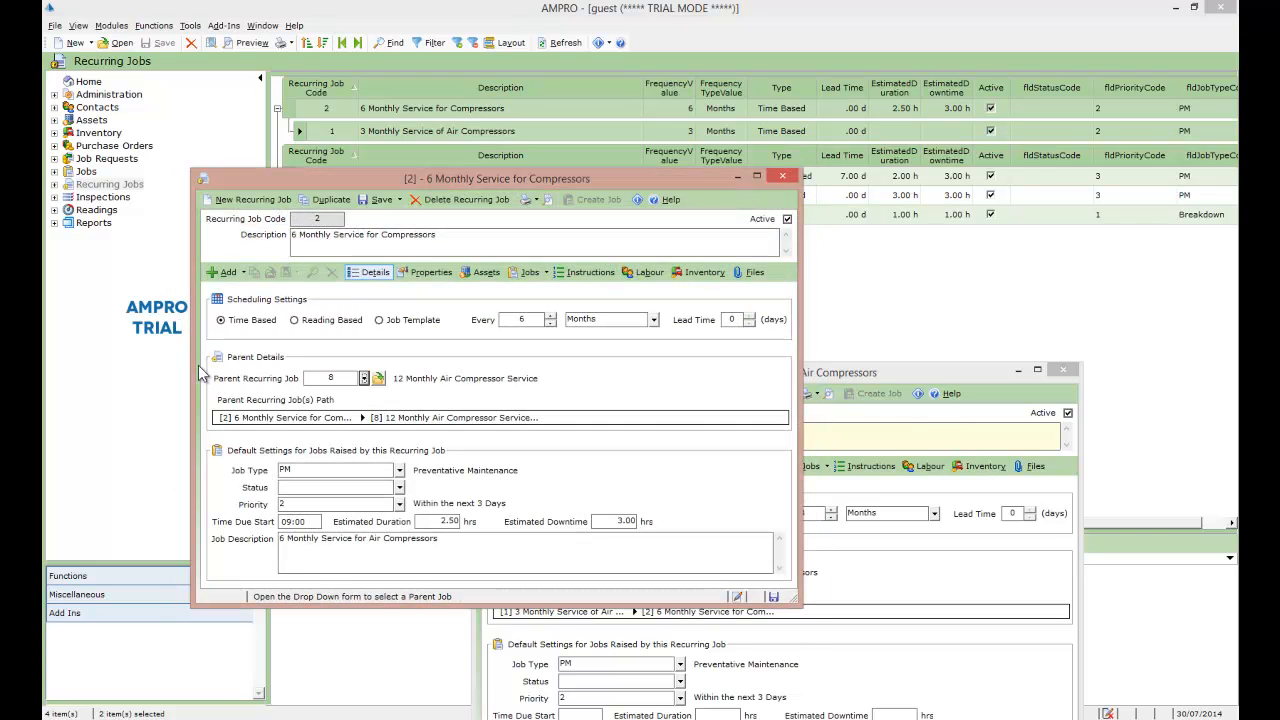
click(379, 199)
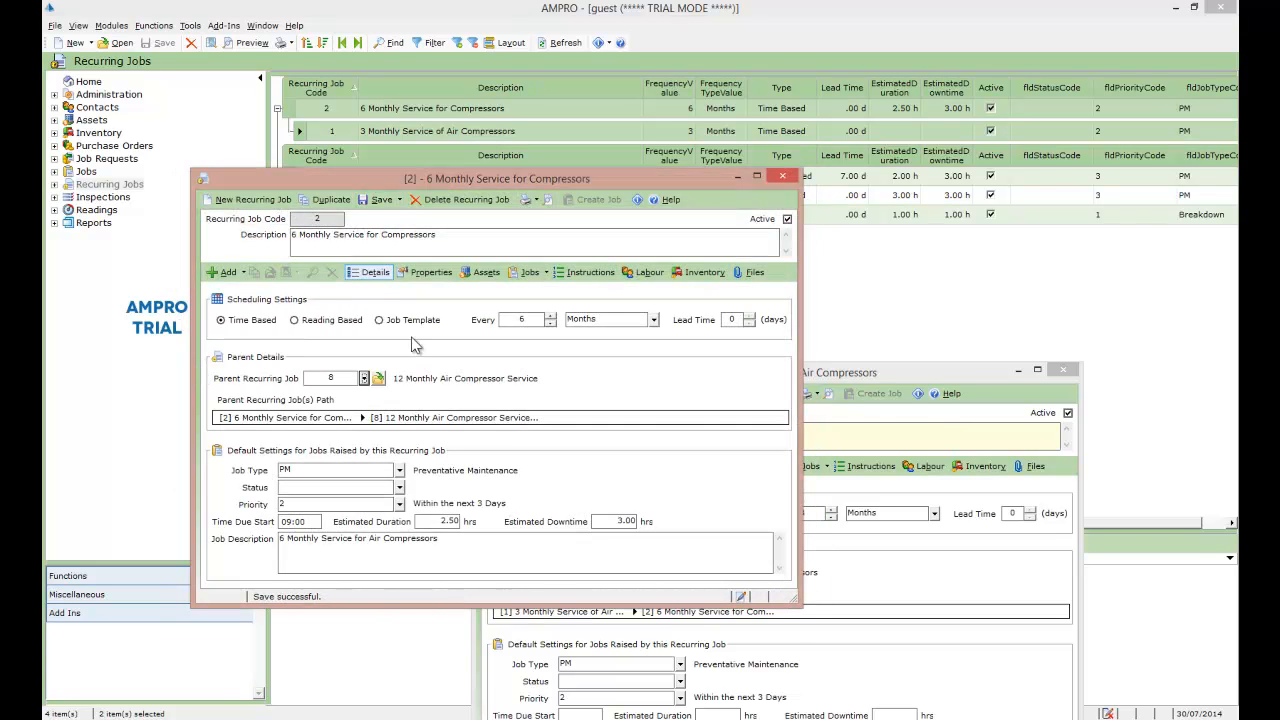